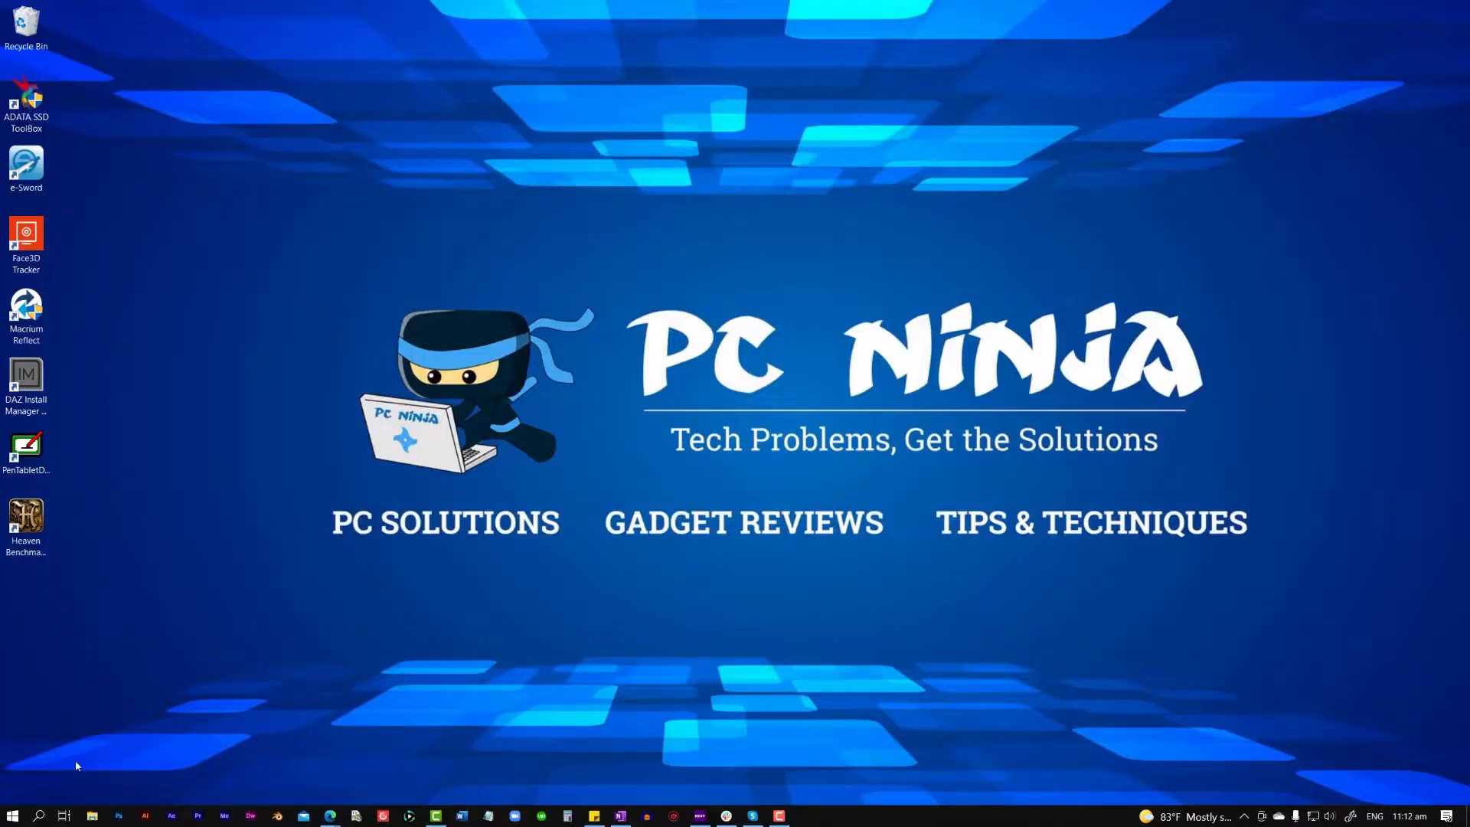
# - Open the Windows Temp folder by running "temp" from the Run dialog
pyautogui.click(13, 817)
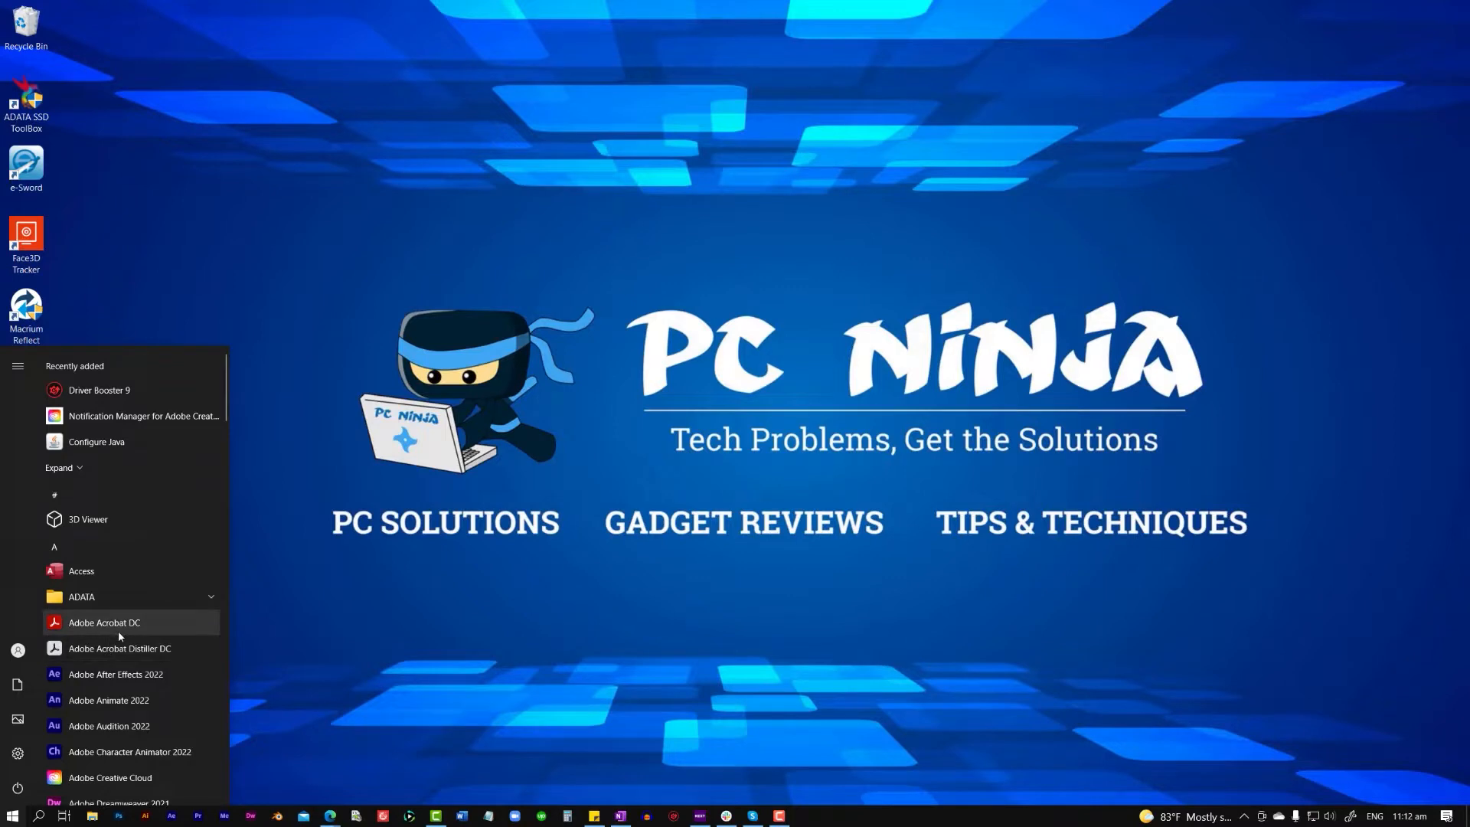
pyautogui.write('run')
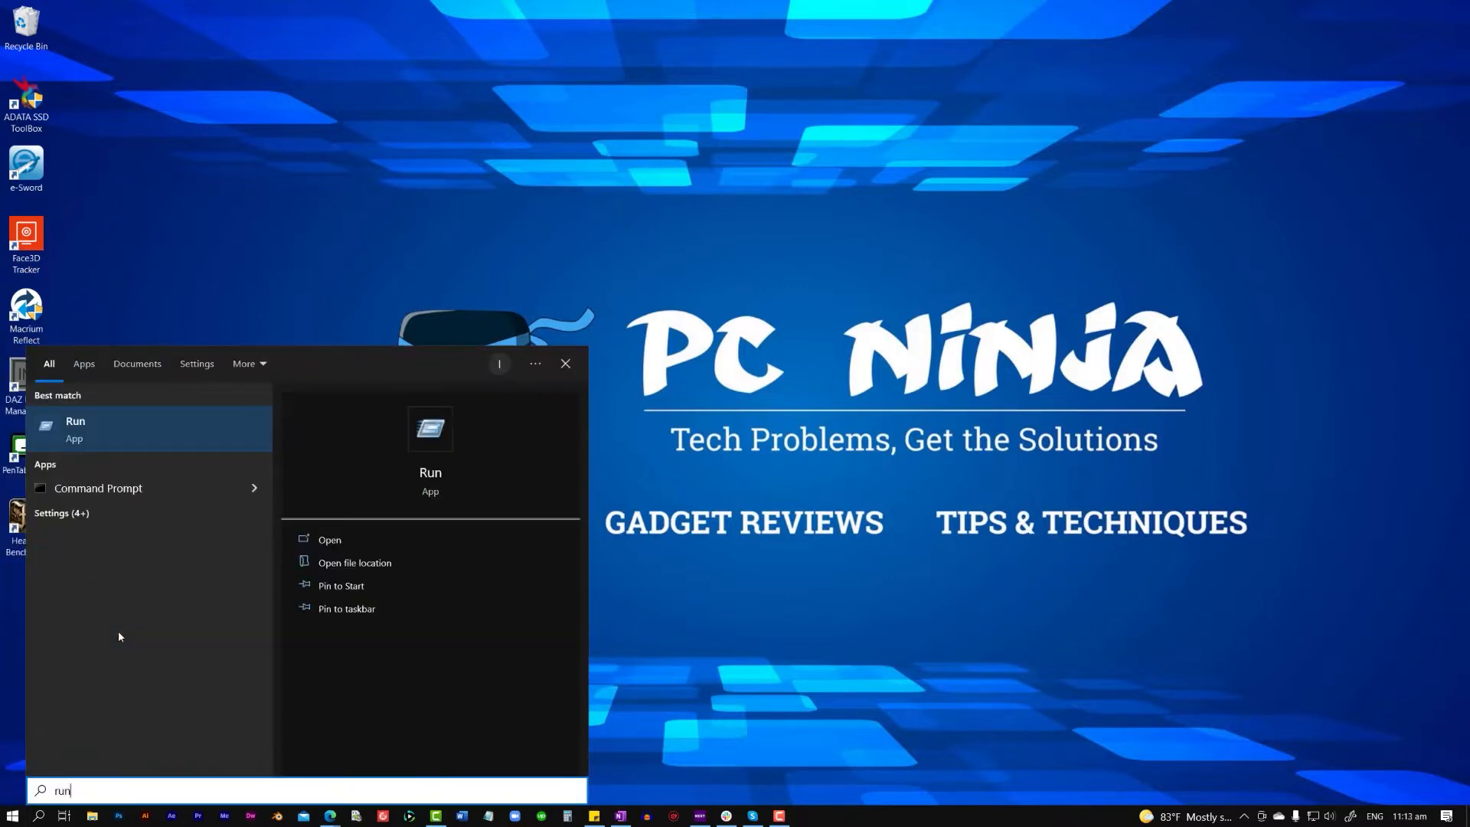
pyautogui.click(115, 442)
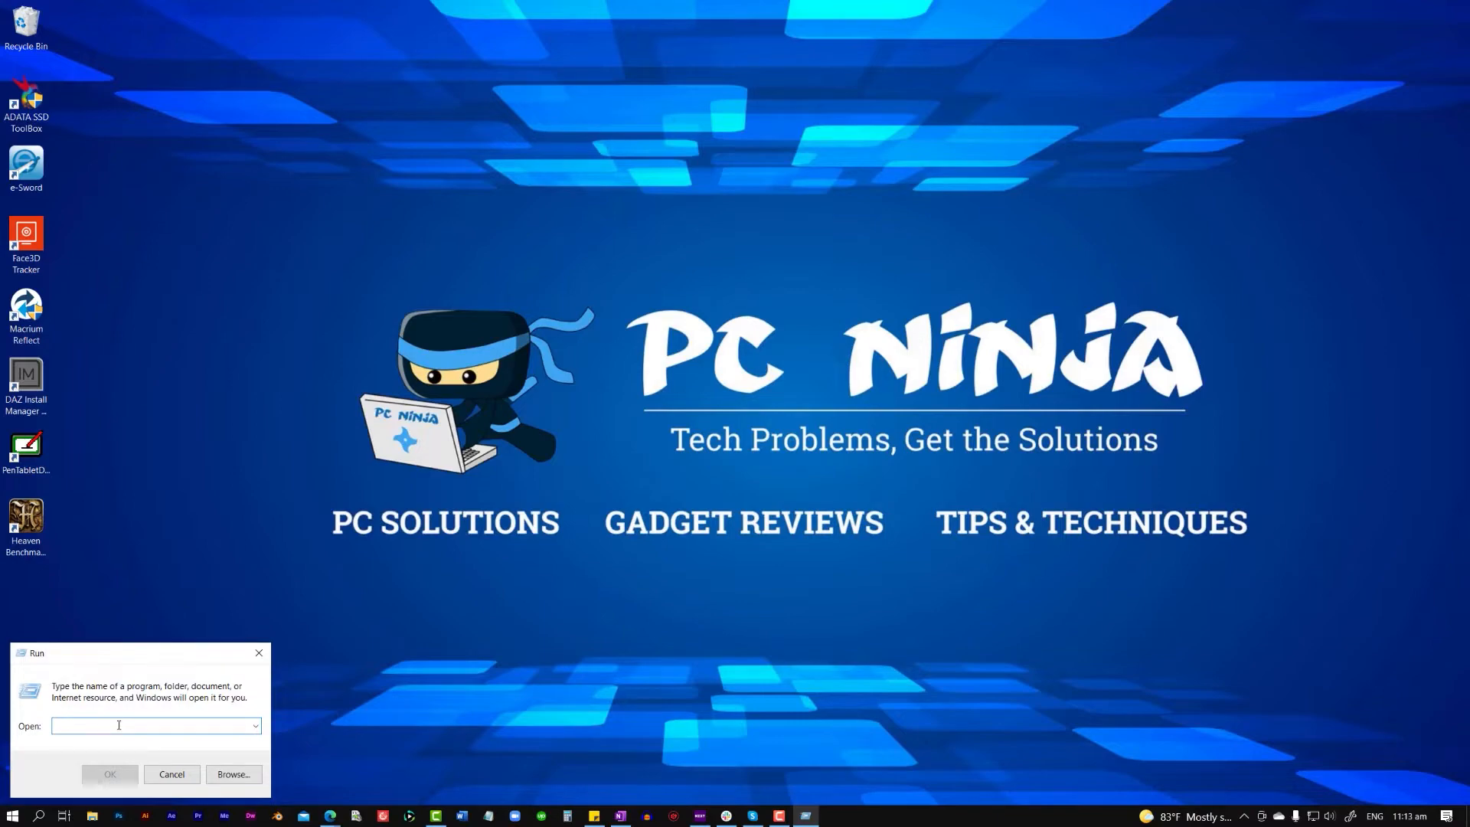
pyautogui.write('temp')
pyautogui.click(126, 780)
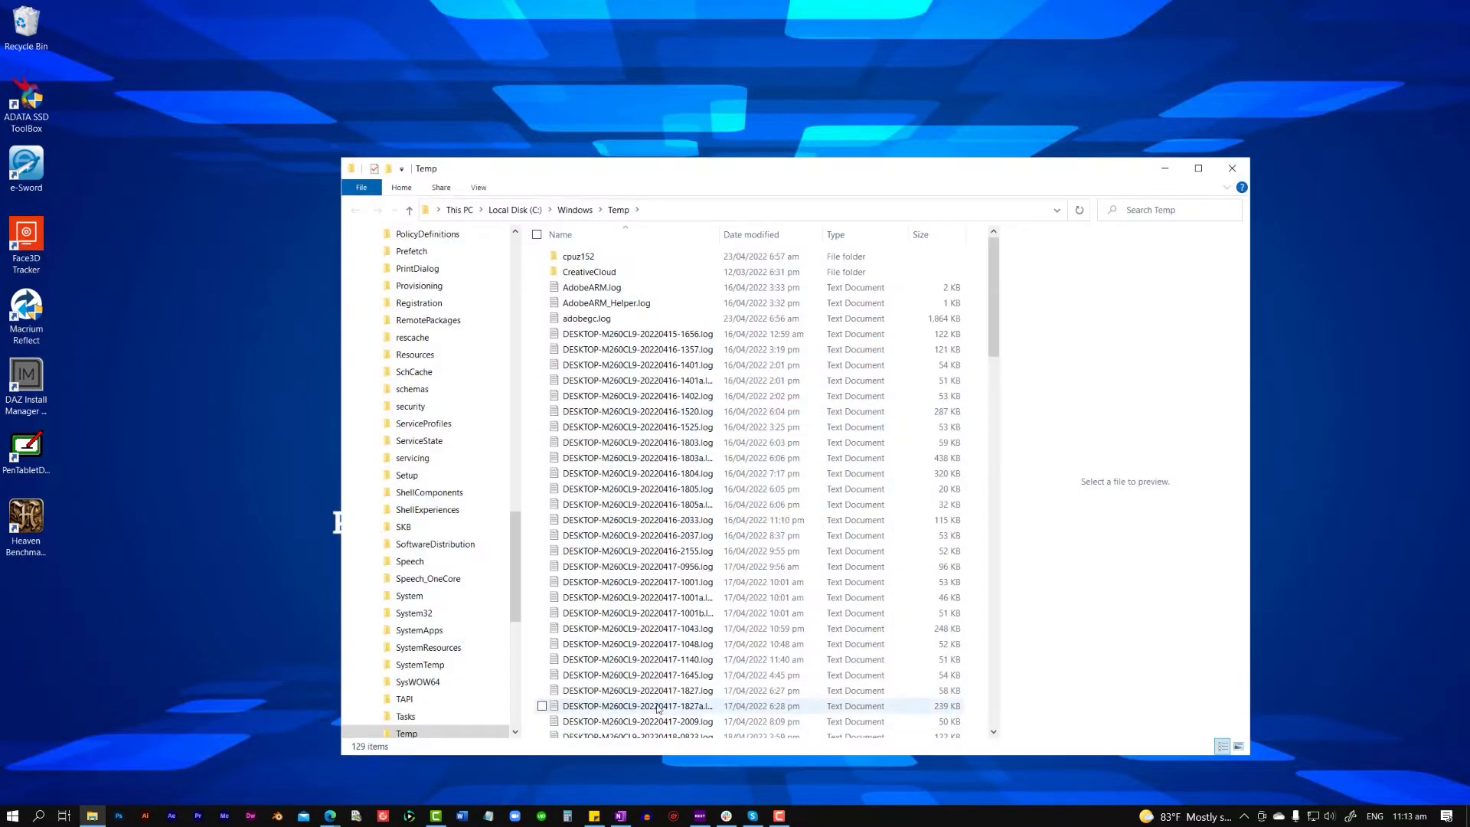
# - Delete everything in the Windows Temp folder, skipping all files and folders in use, and close the folder window
pyautogui.click(641, 617)
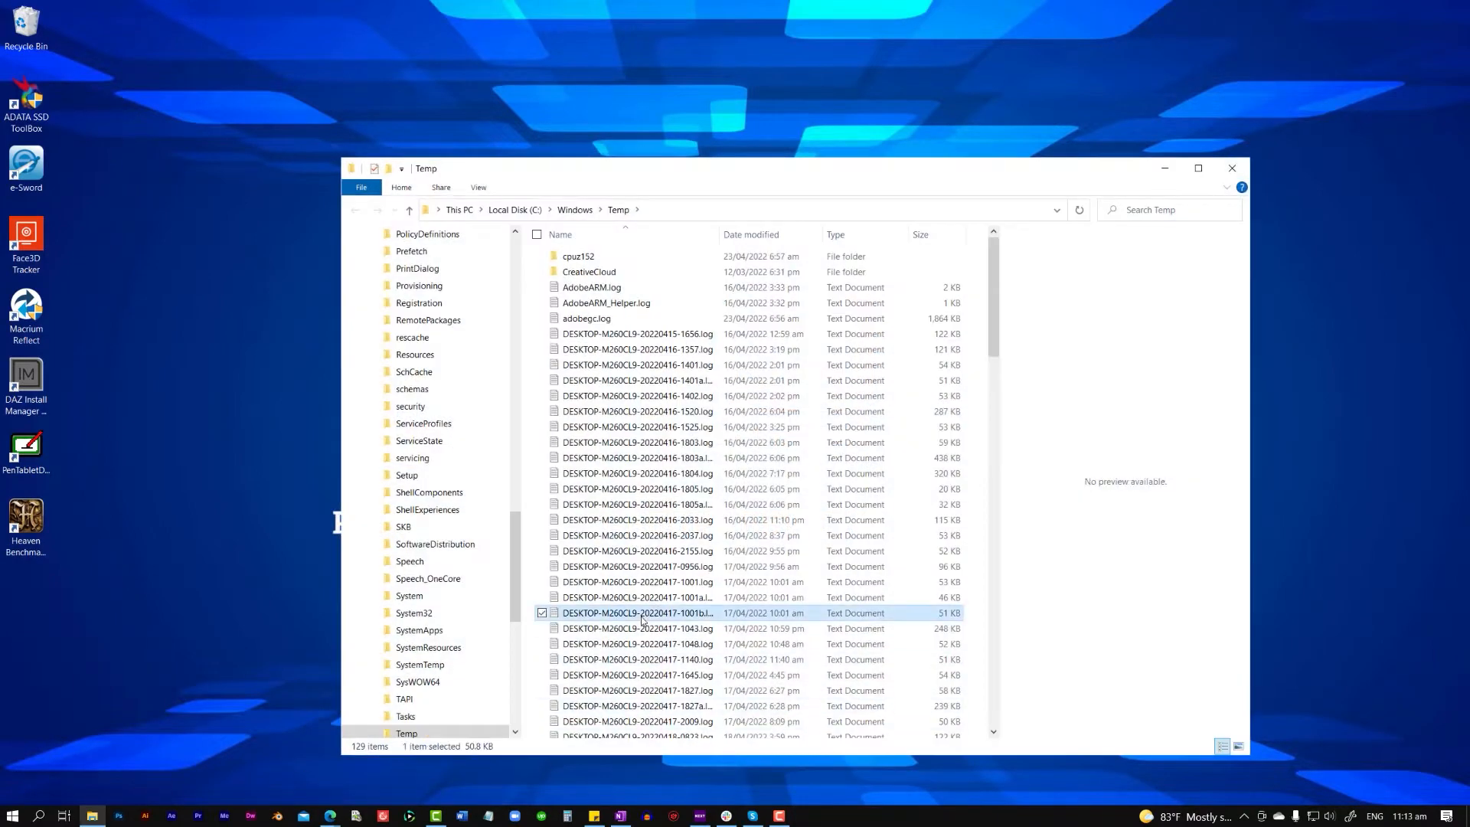
pyautogui.hotkey('ctrl', 'a')
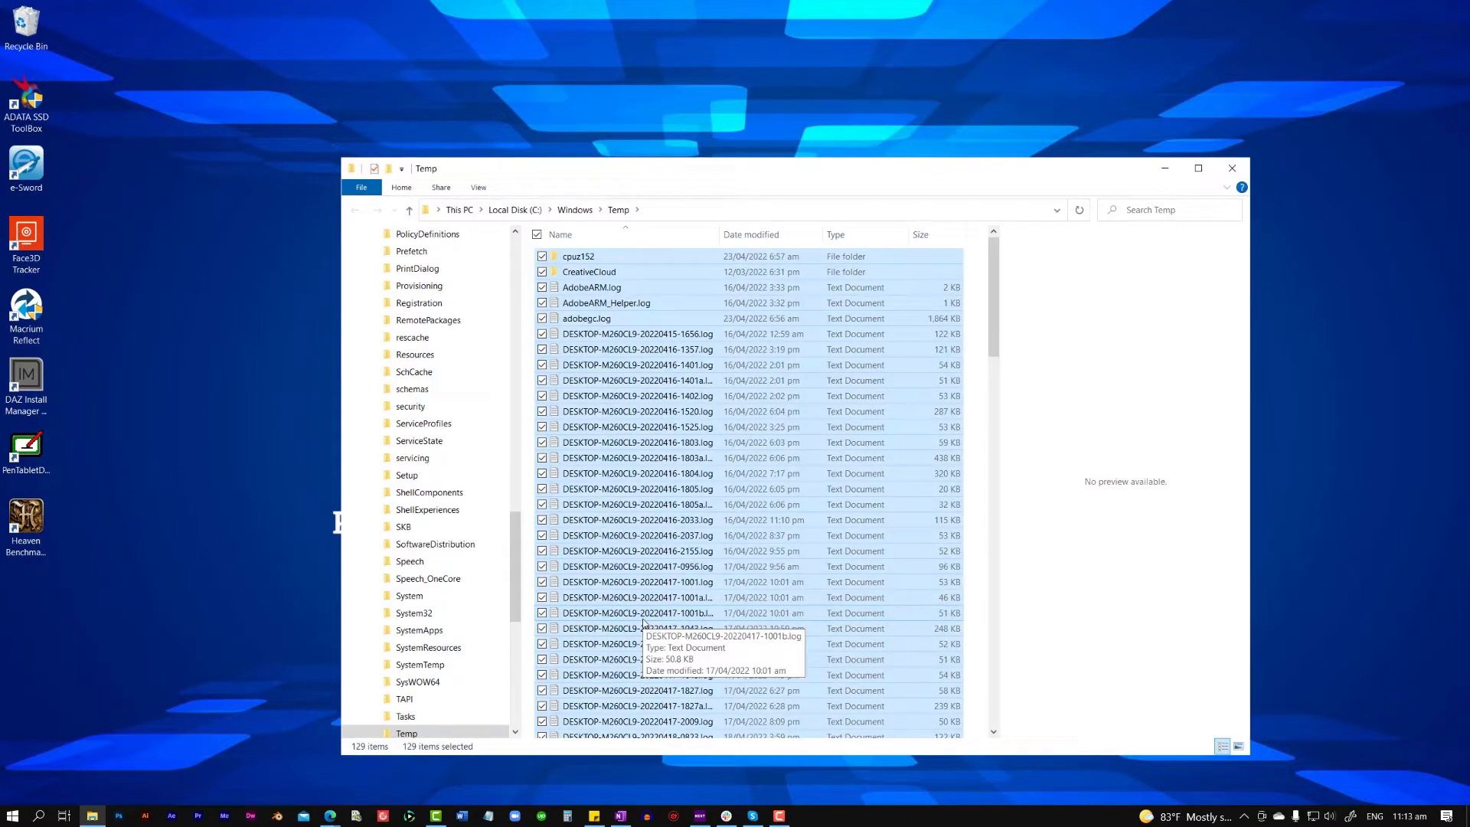
pyautogui.press('Delete')
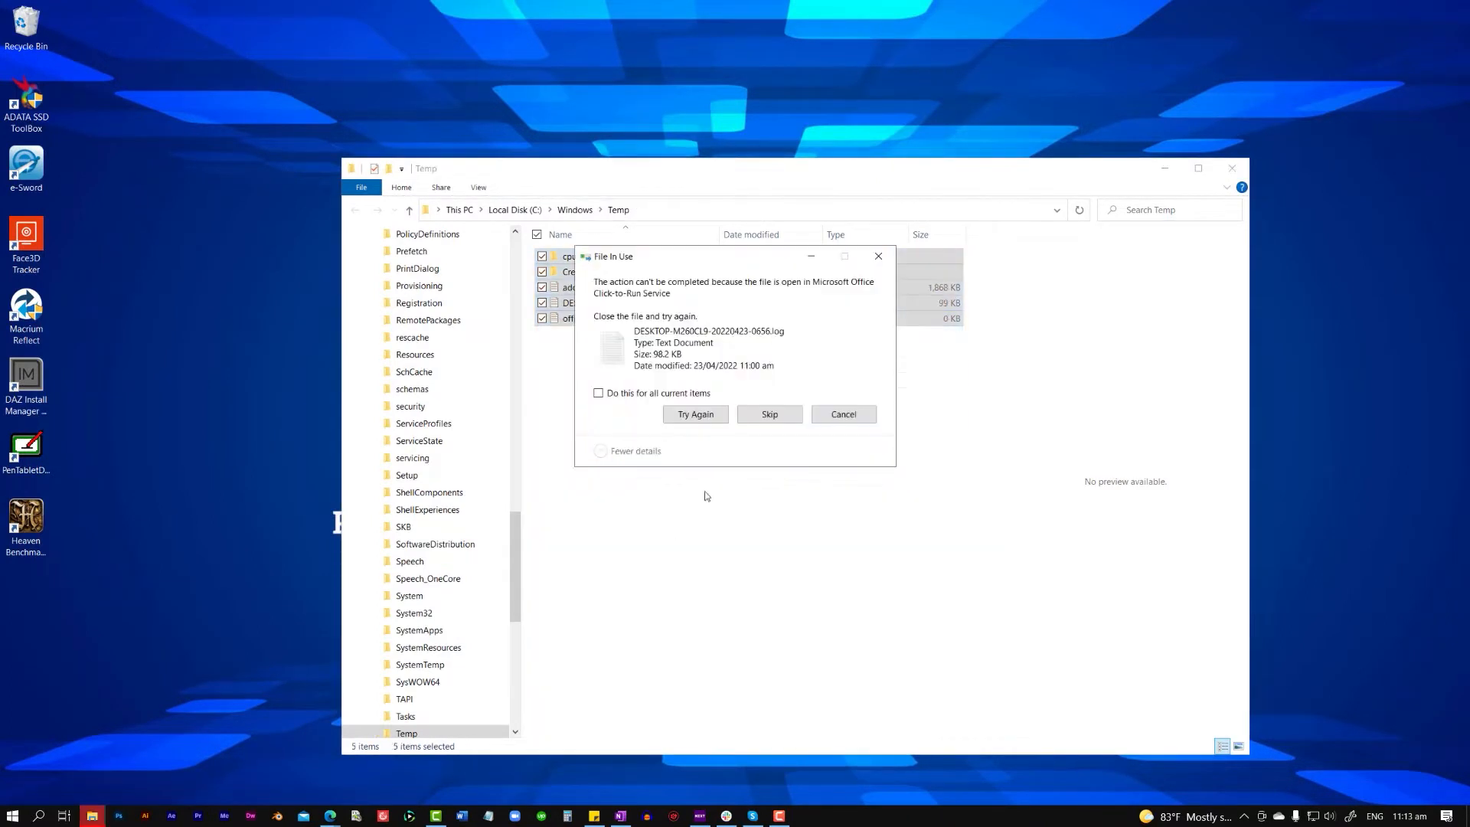
pyautogui.click(765, 414)
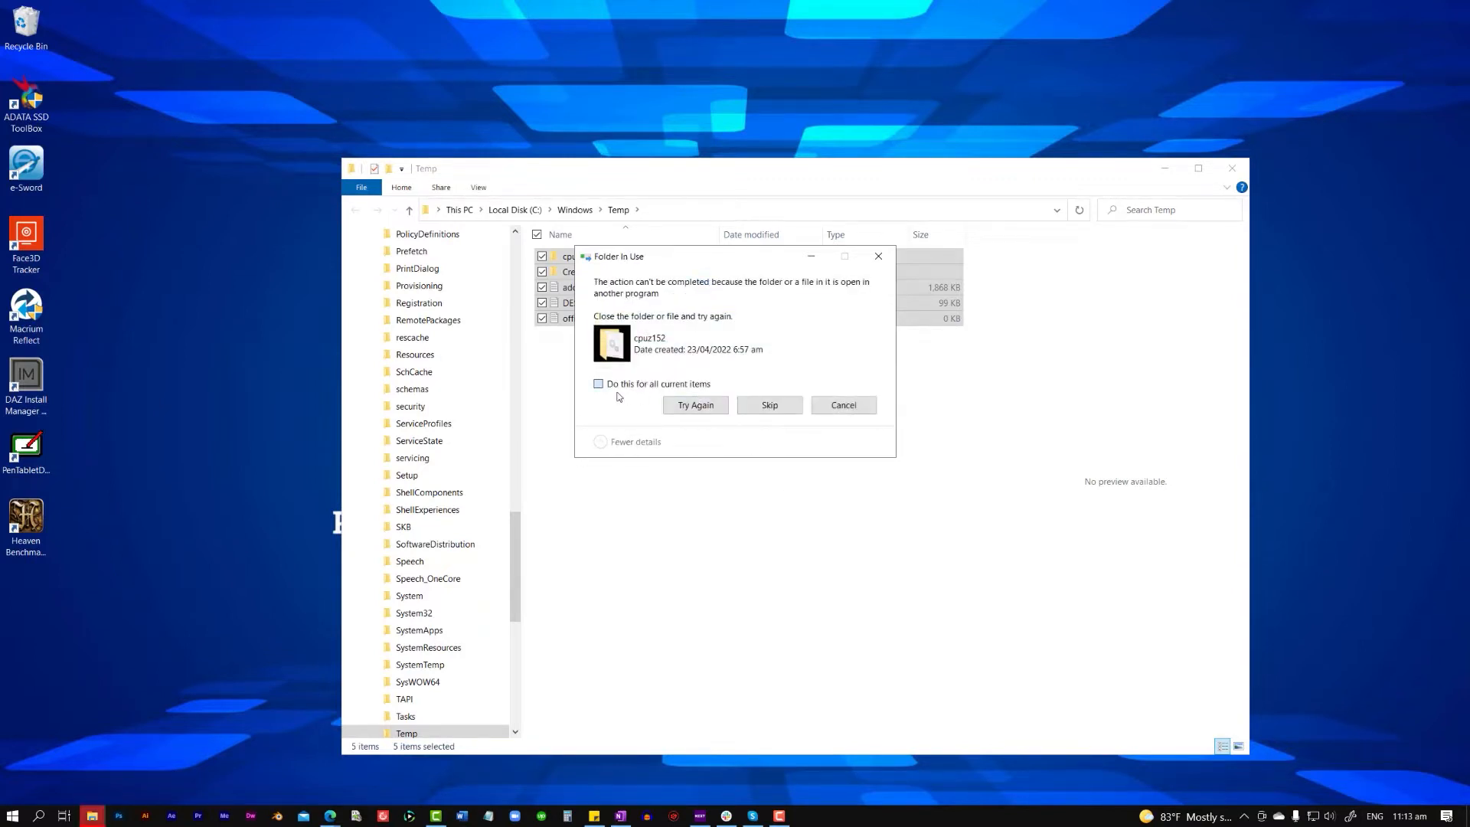
pyautogui.click(619, 391)
pyautogui.click(766, 414)
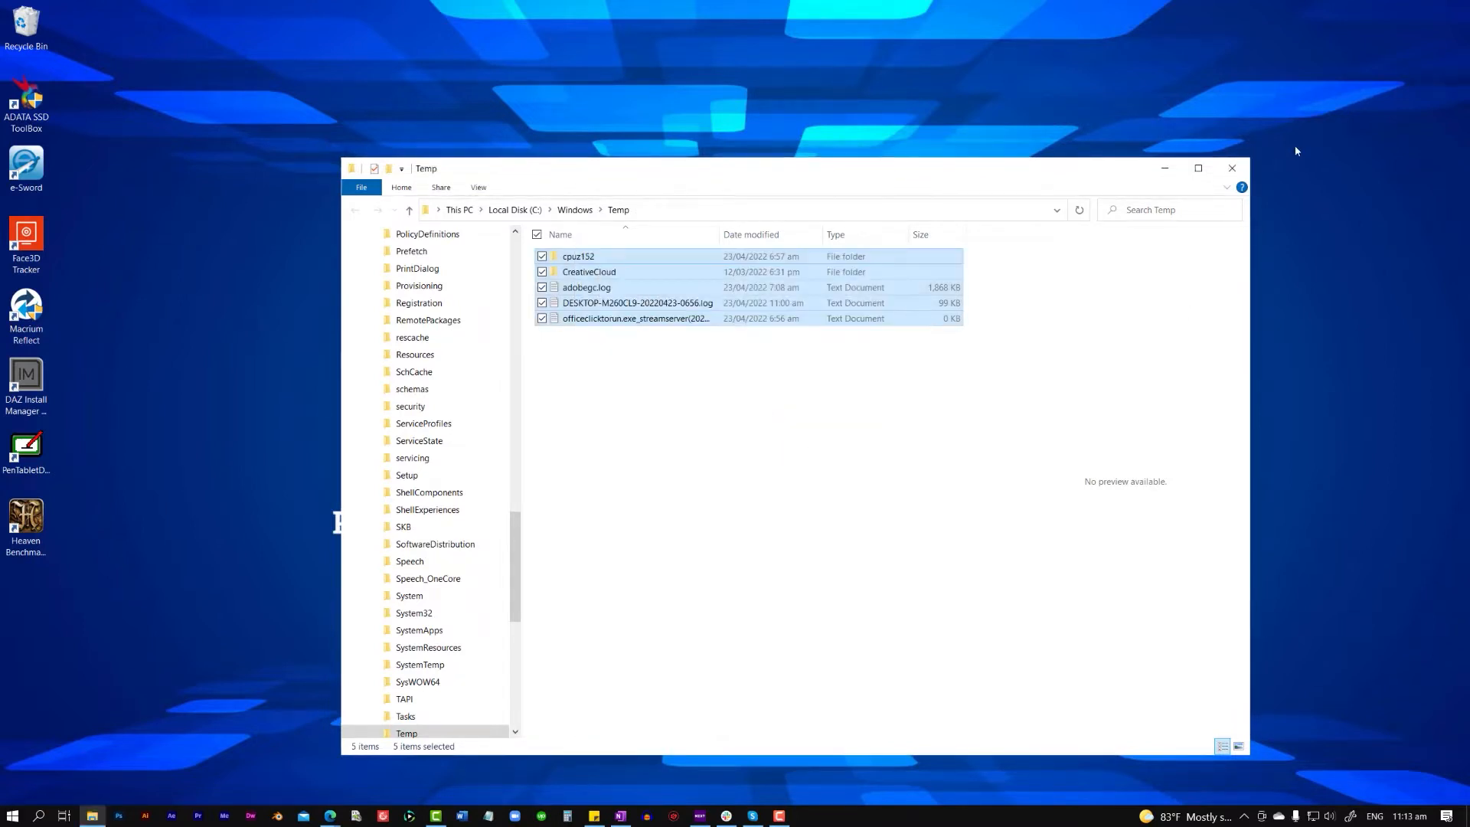
pyautogui.click(1242, 173)
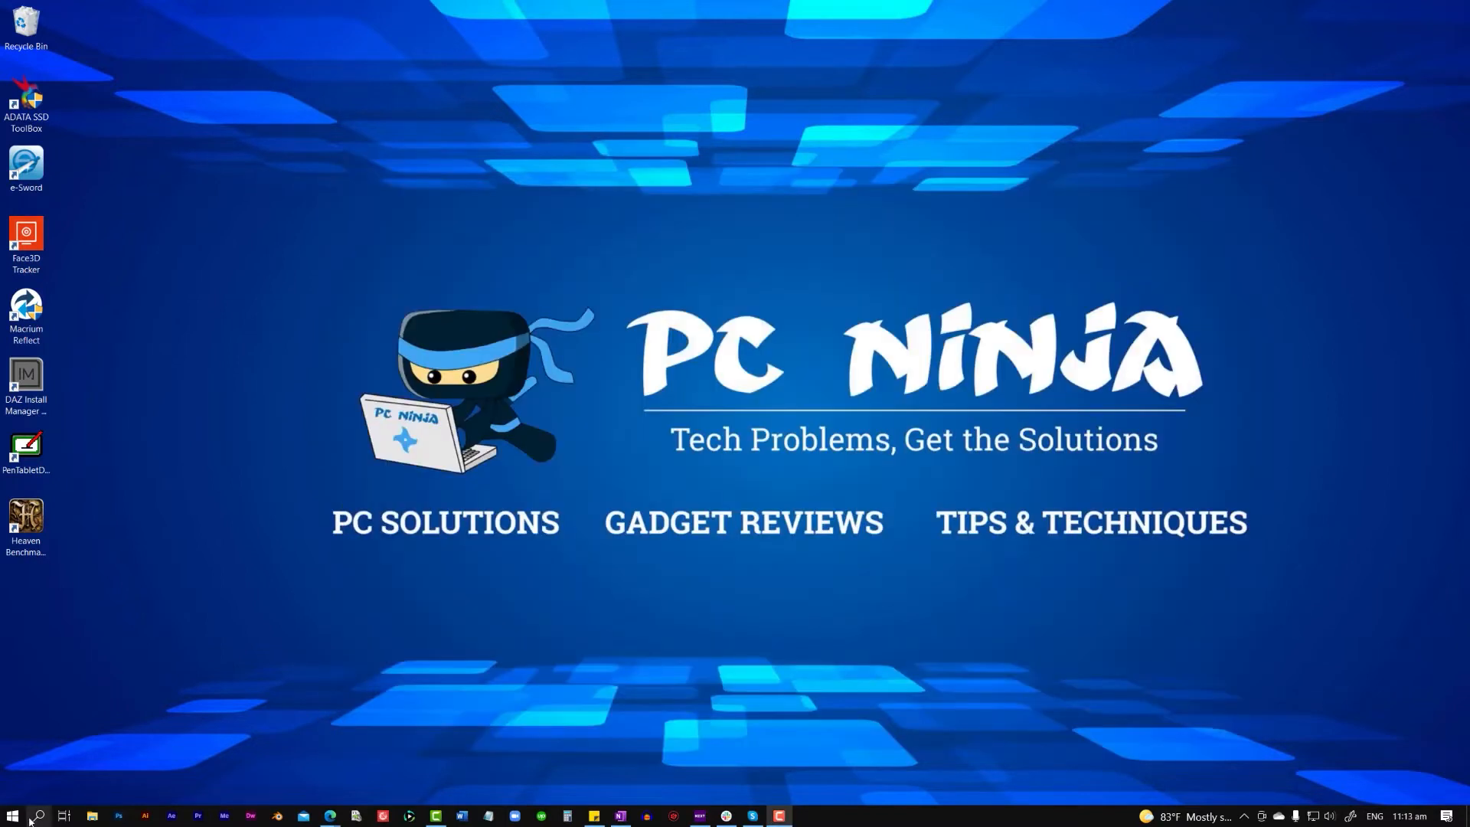
# - Open the user account's local Temp folder by running "%temp%" from the Run dialog
pyautogui.click(12, 816)
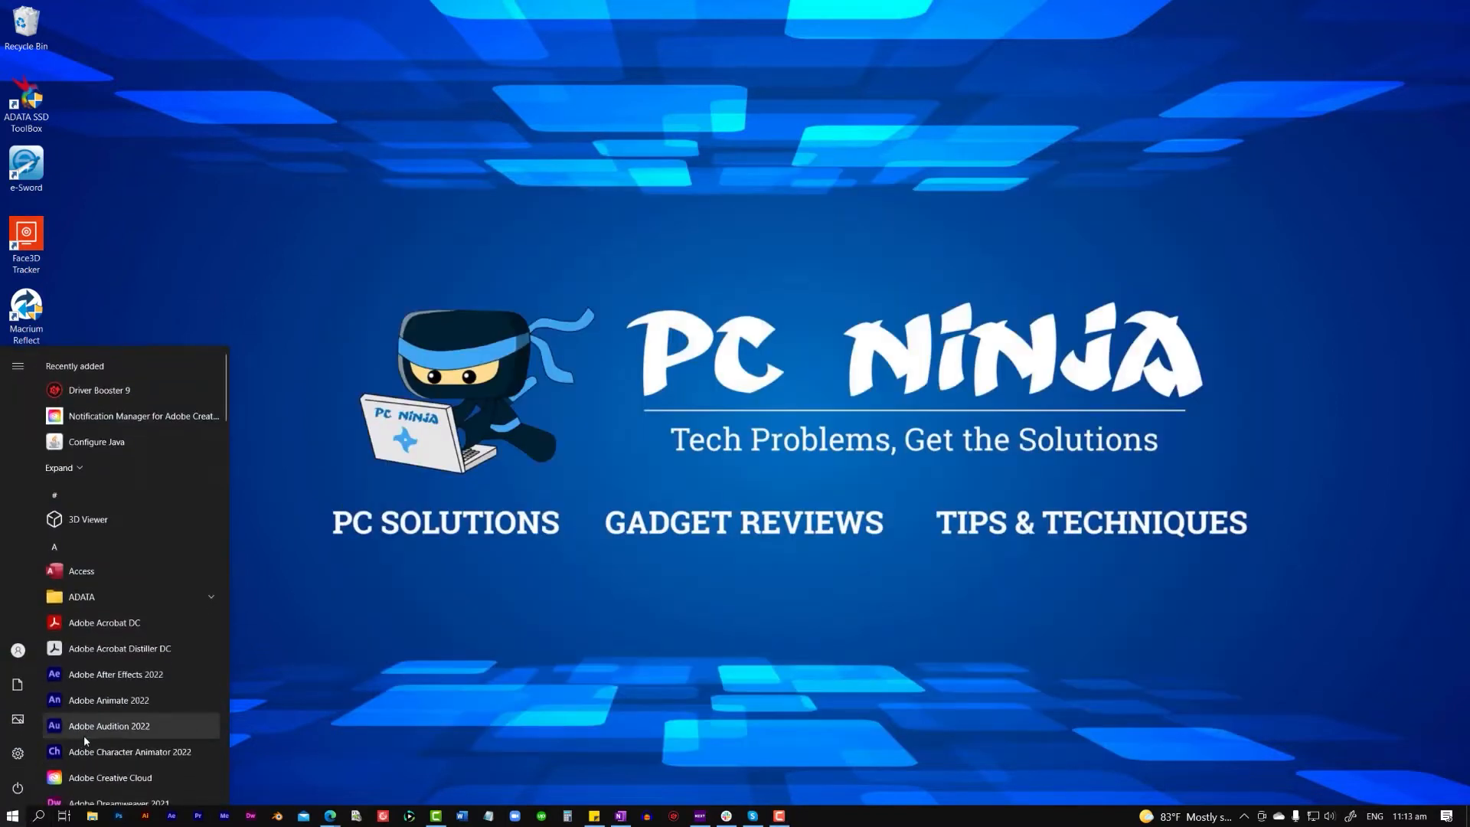
pyautogui.write('ru')
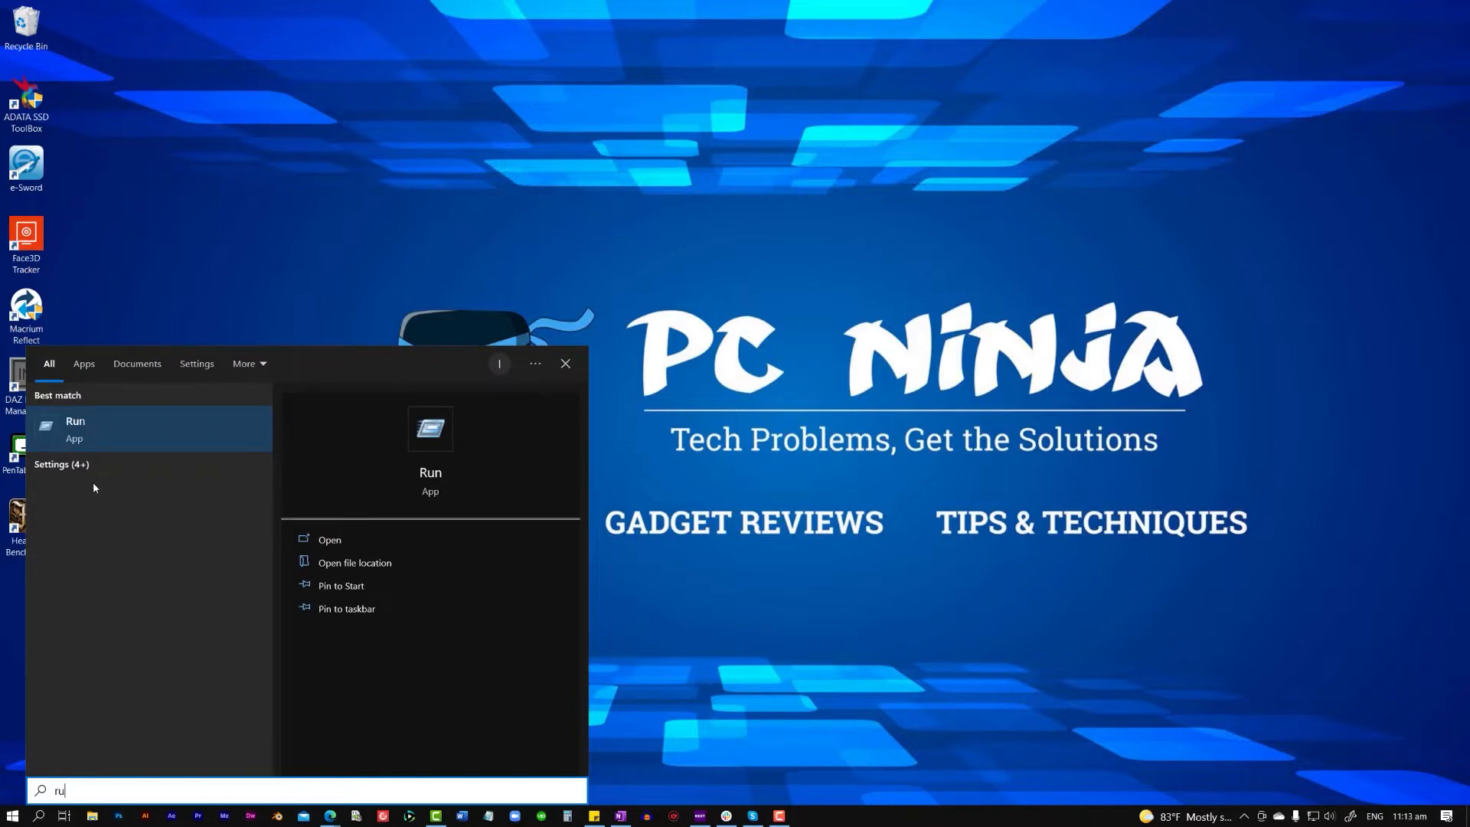
pyautogui.click(99, 430)
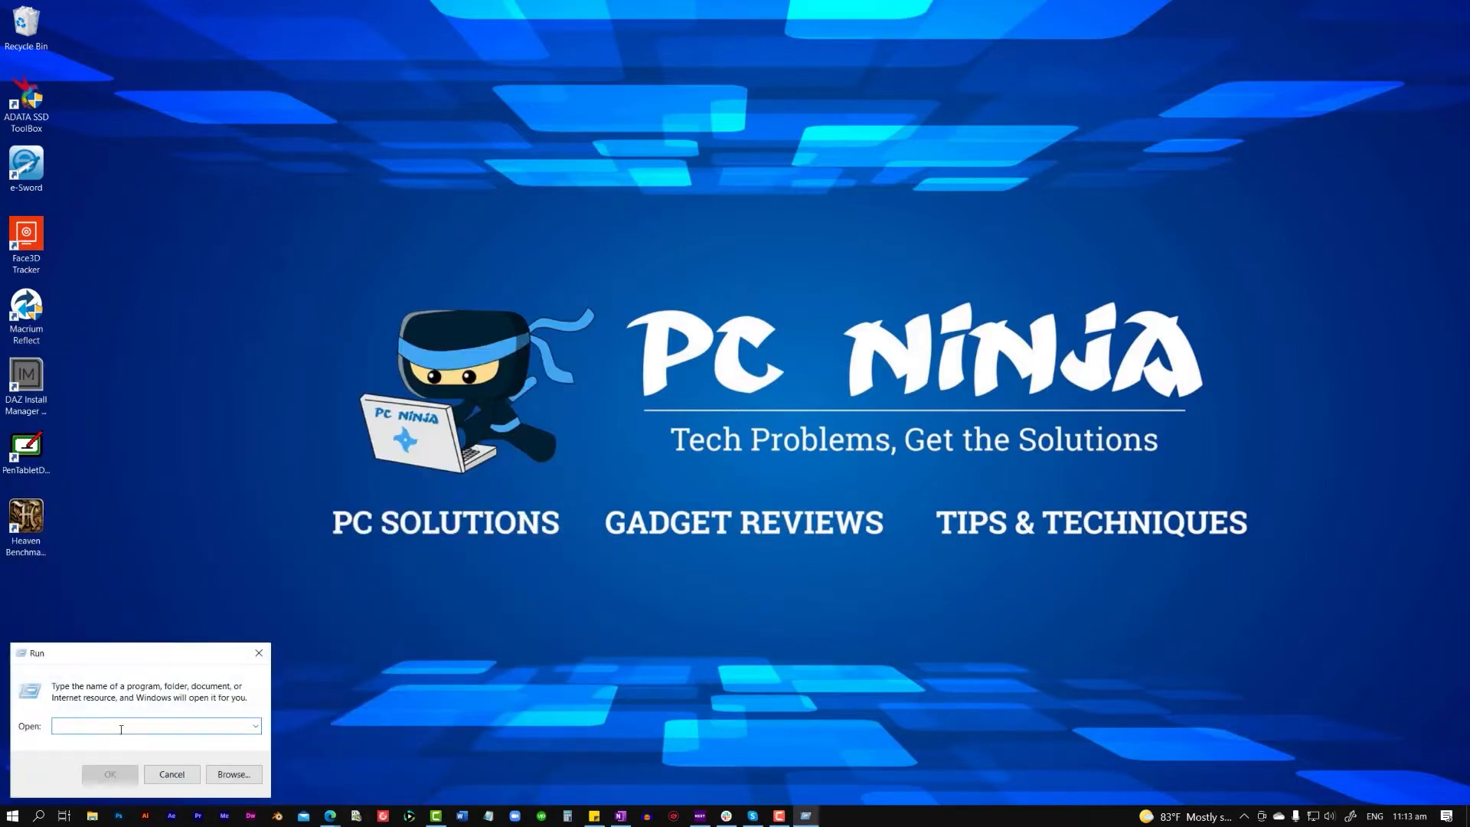
pyautogui.write('%temp%')
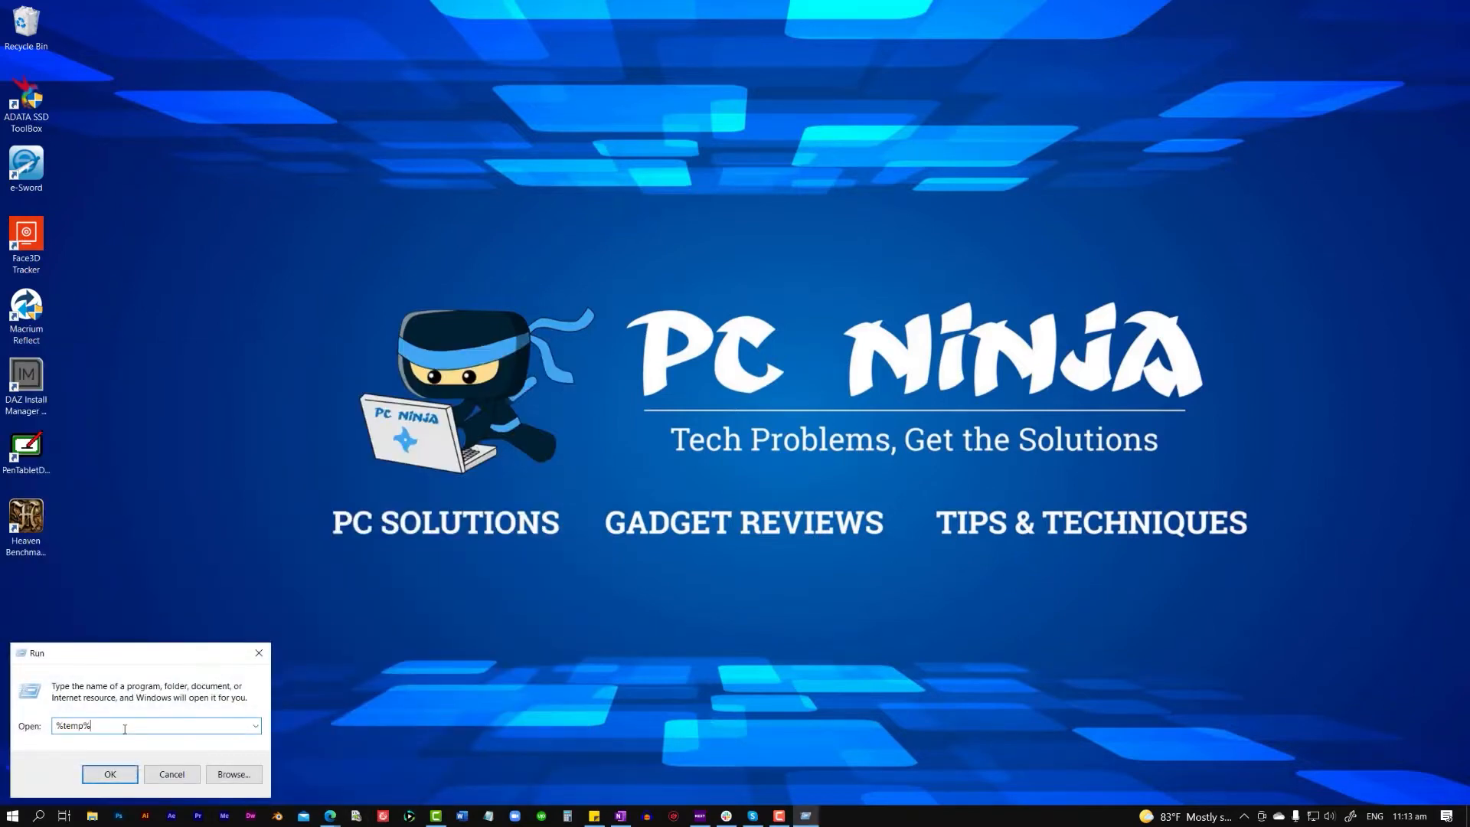
pyautogui.press('Return')
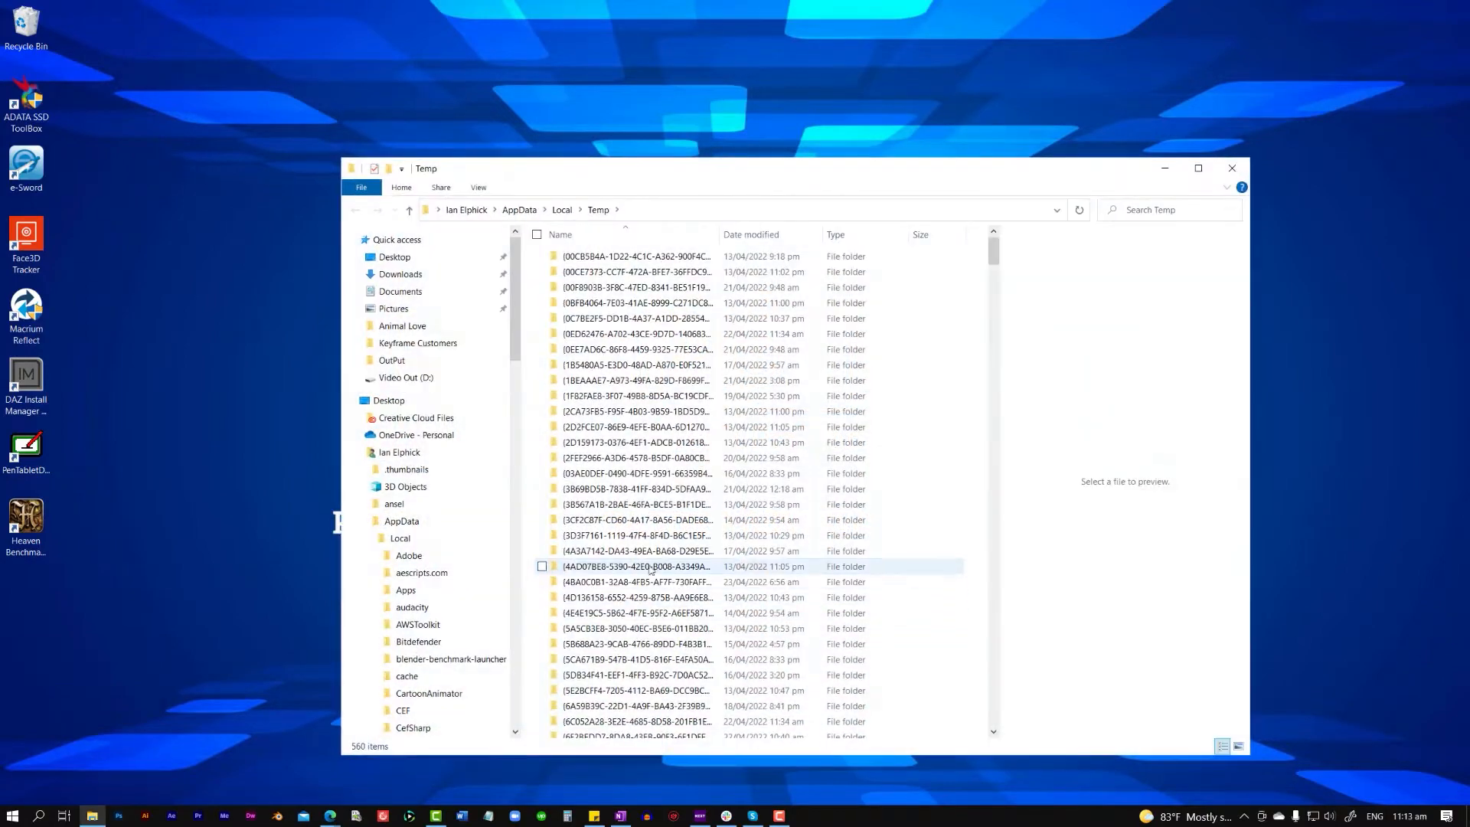
# - Delete everything in the AppData Local Temp folder, skipping all items that cannot be removed, and close the folder window
pyautogui.click(748, 566)
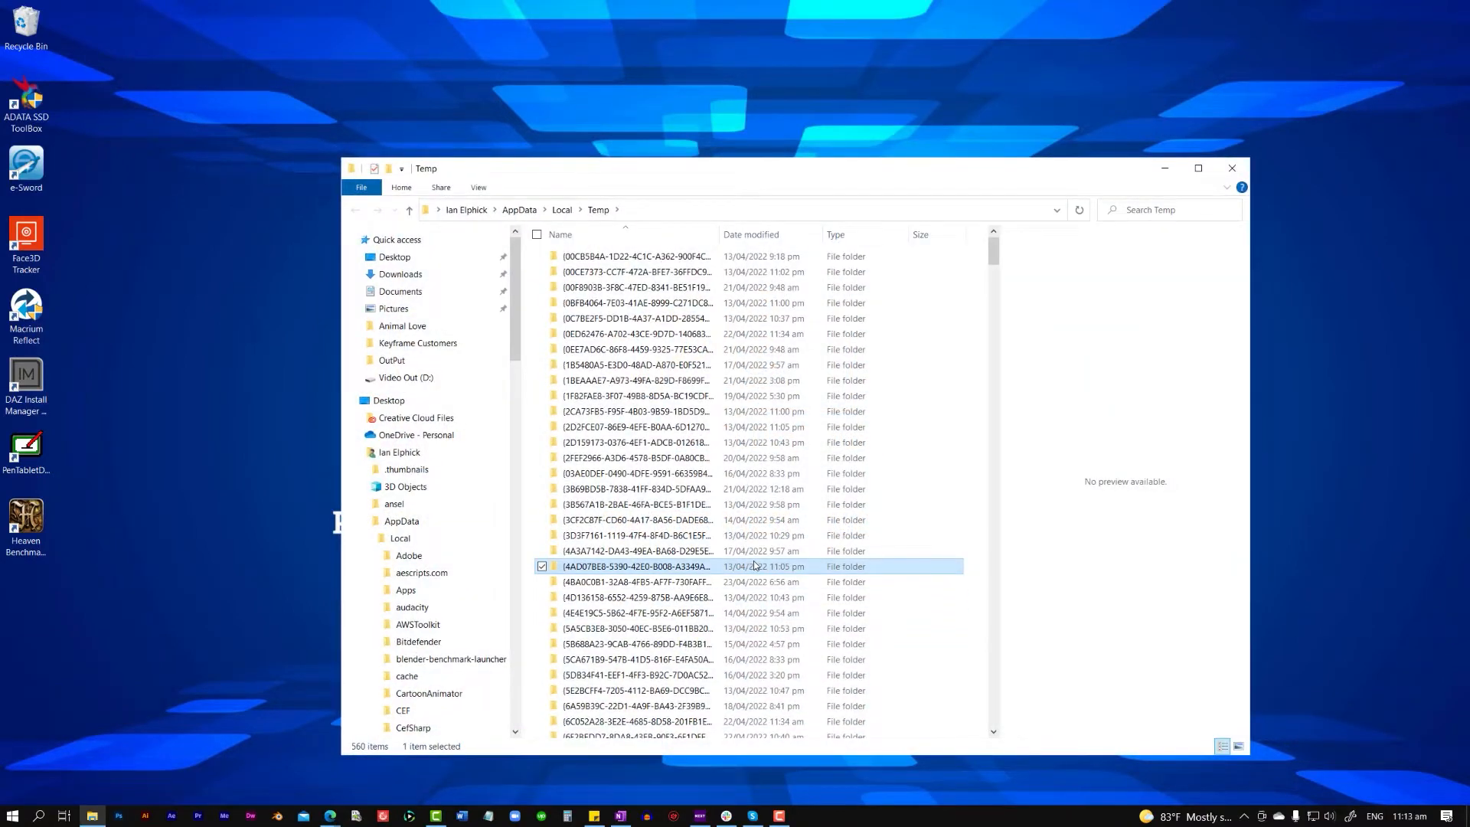
pyautogui.hotkey('ctrl', 'a')
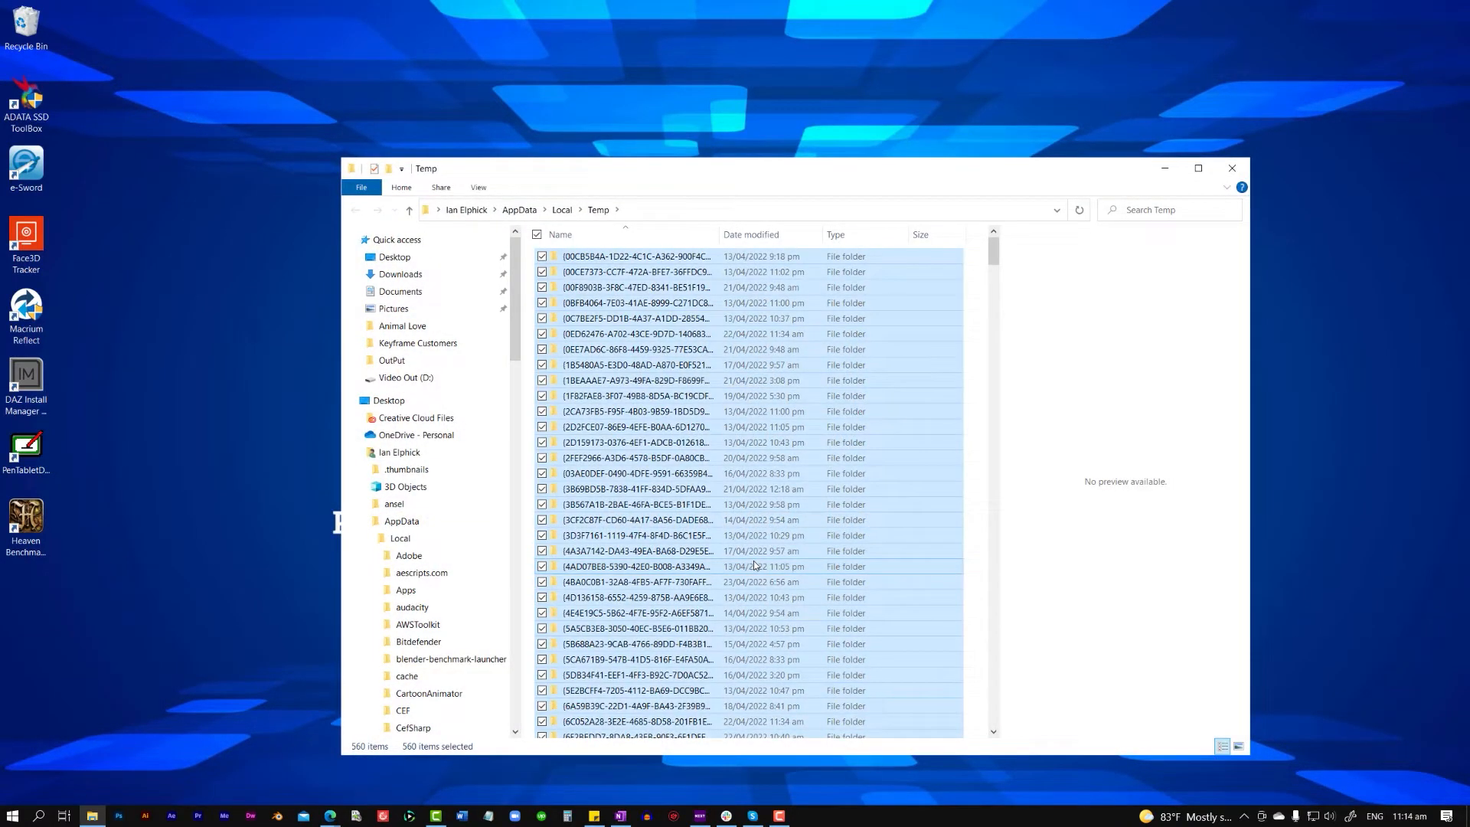
pyautogui.press('Delete')
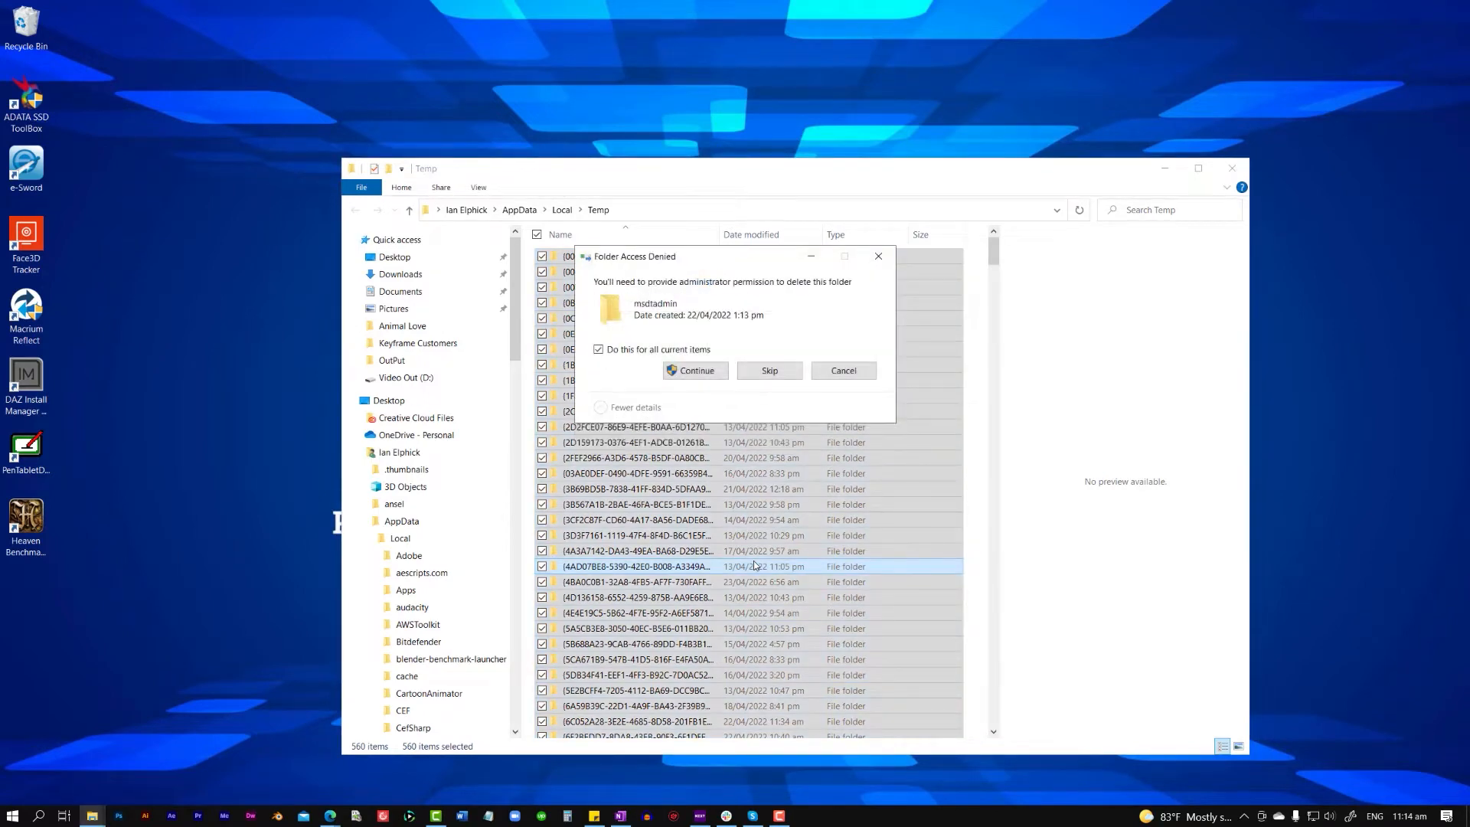
pyautogui.click(769, 370)
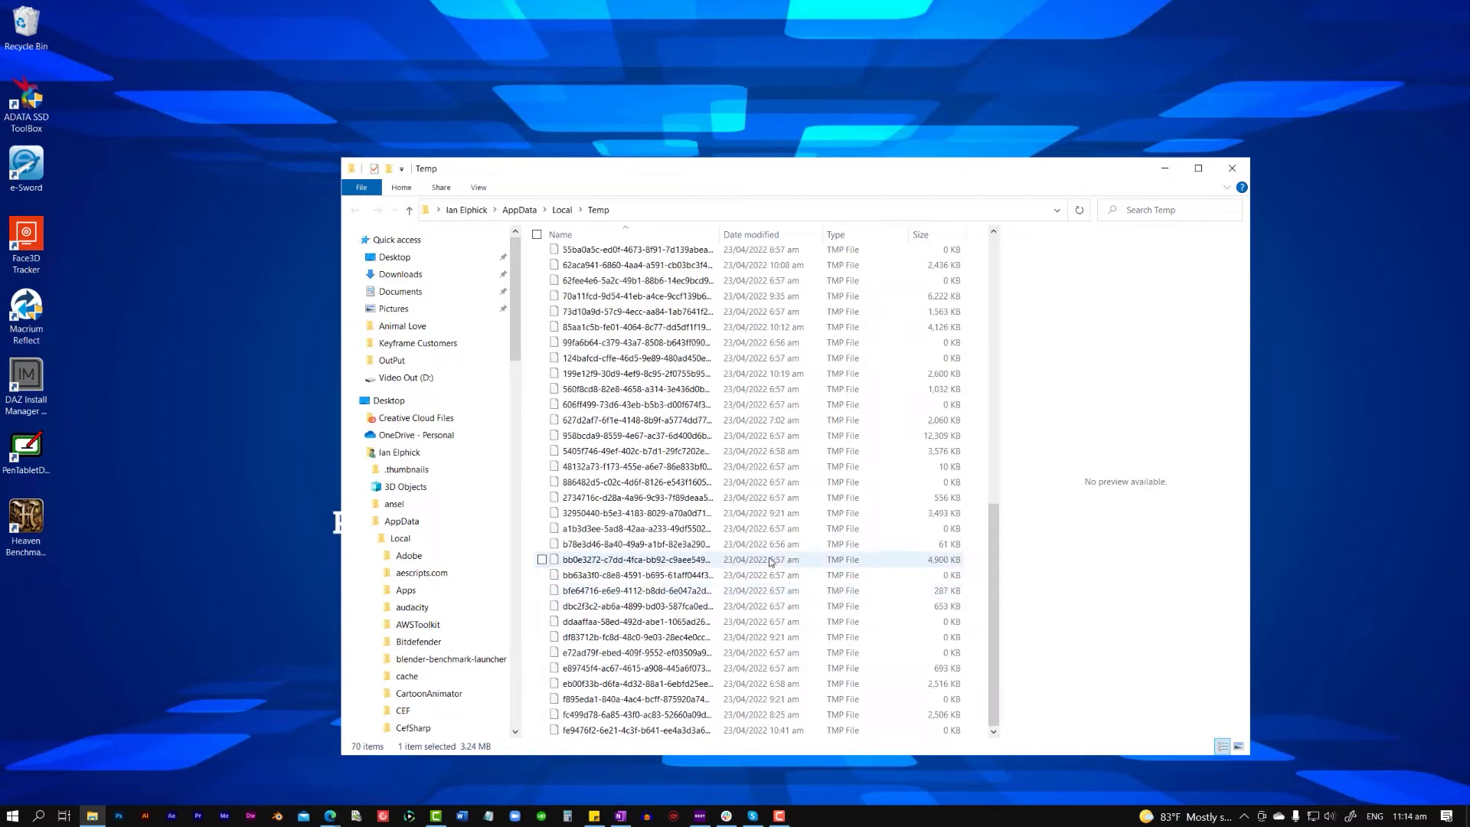
pyautogui.scroll(10, 771, 562)
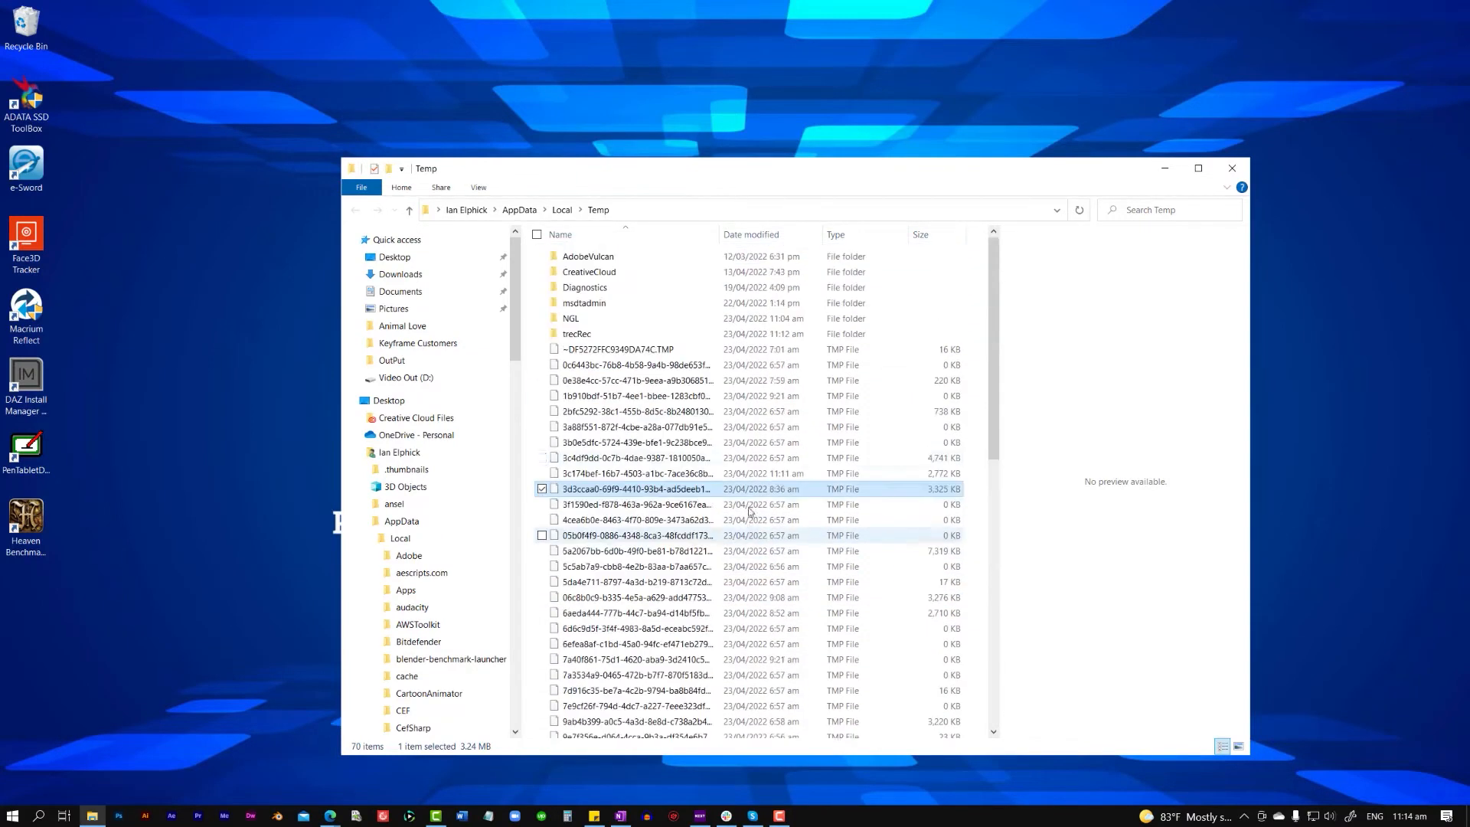
pyautogui.click(1232, 170)
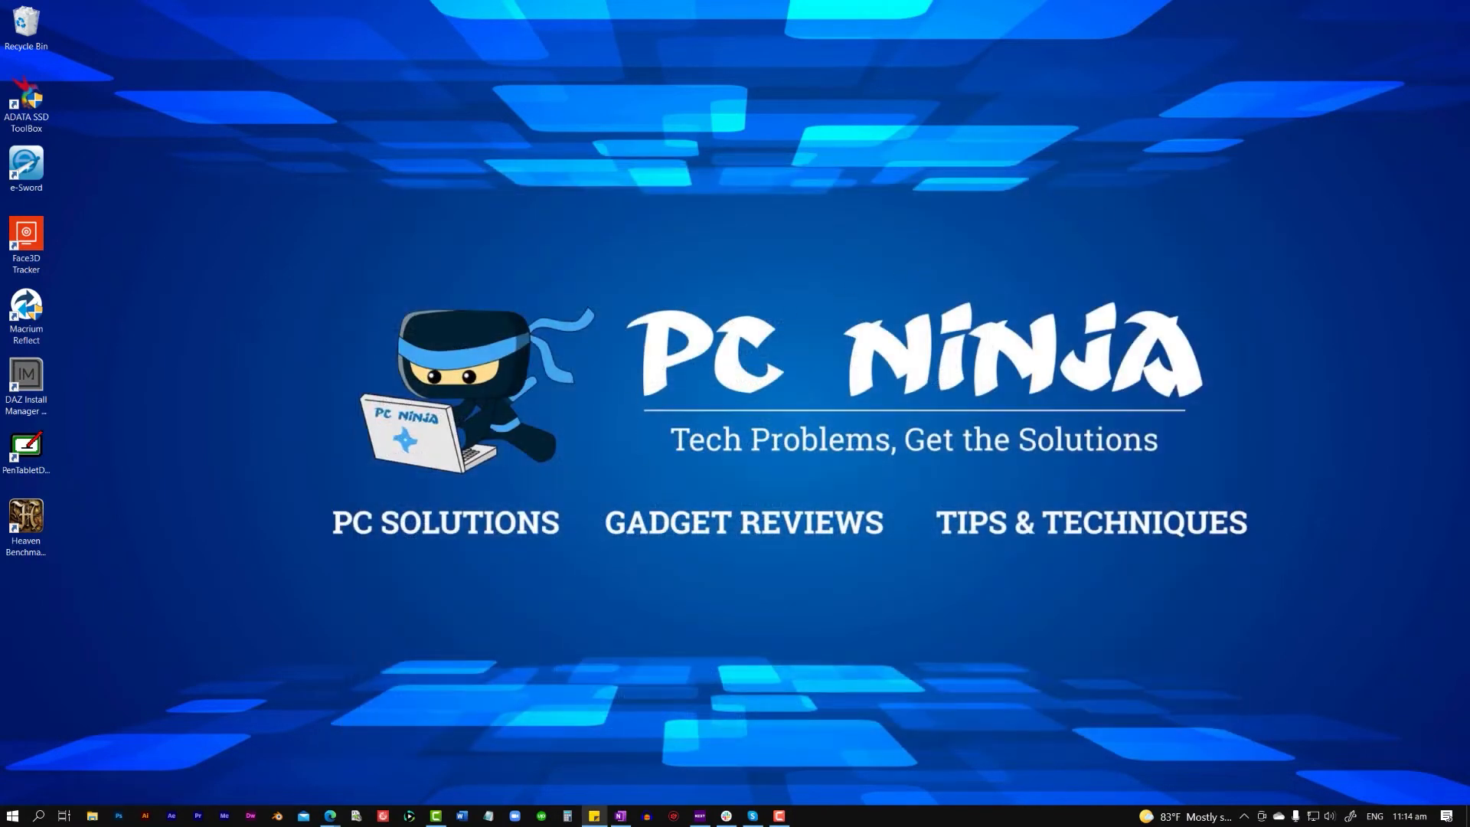
# - Open the Windows Prefetch folder by running "prefetch" from the Run dialog
pyautogui.click(12, 817)
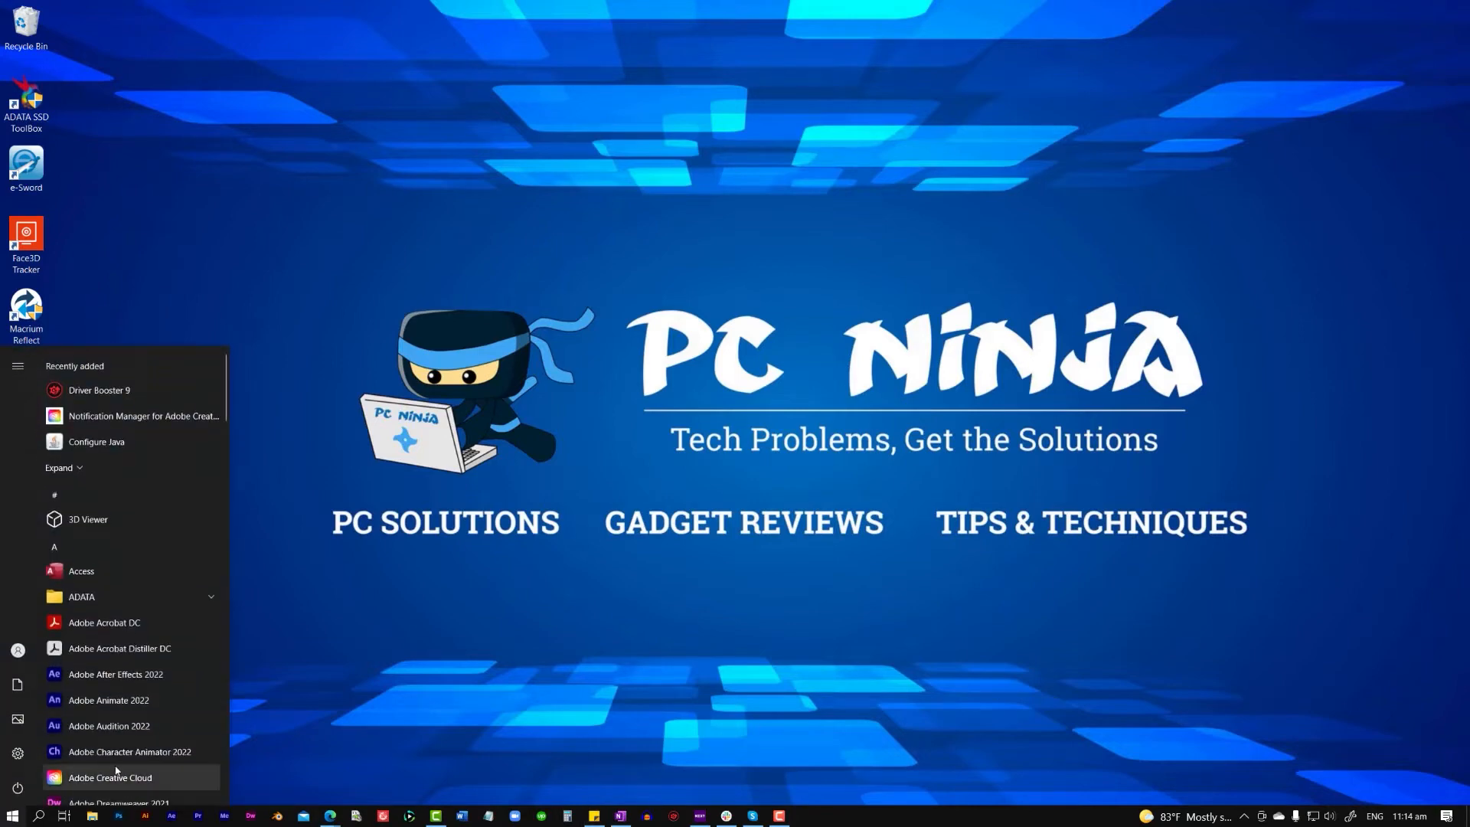
pyautogui.write('run')
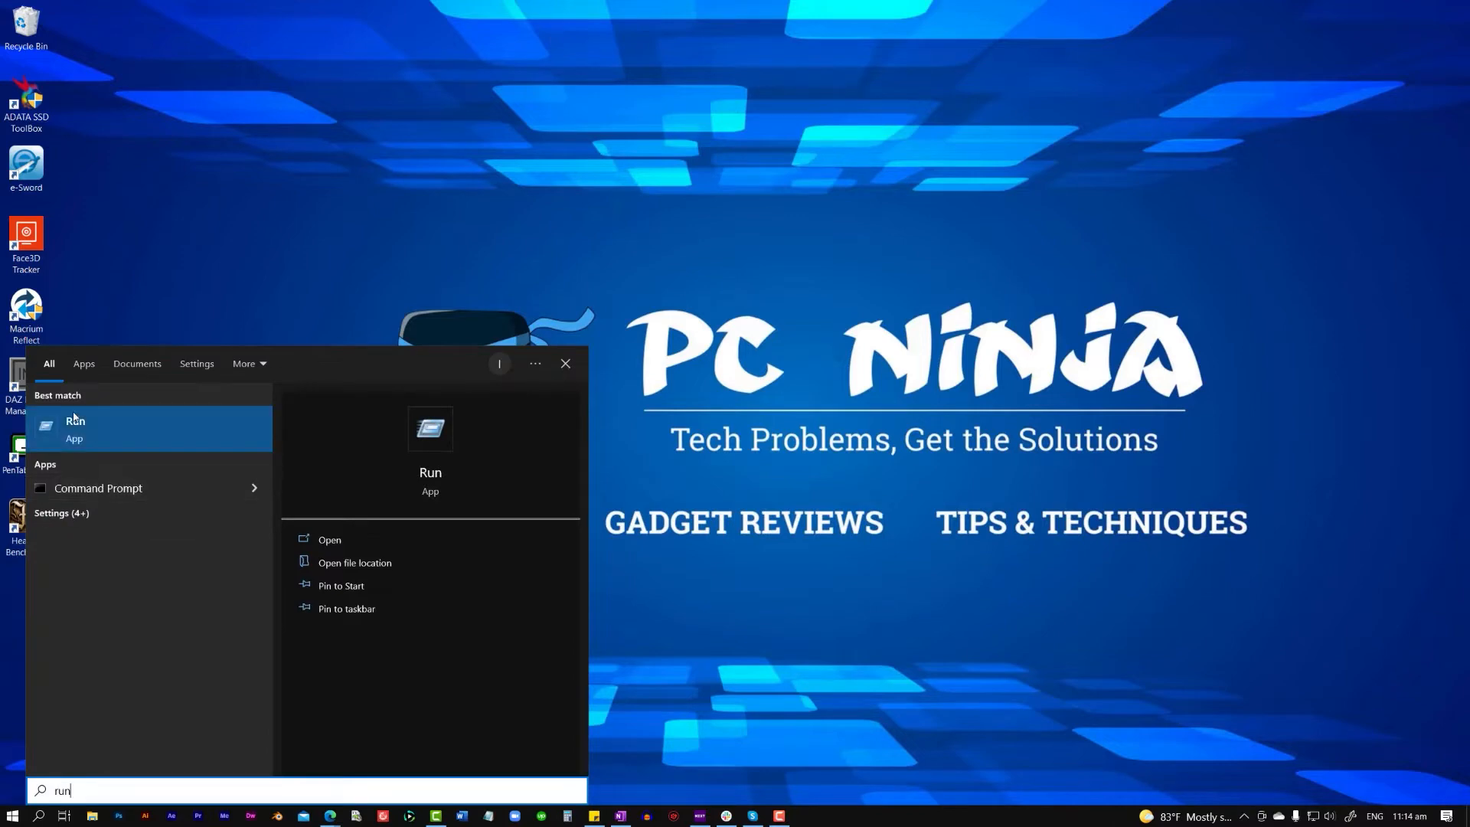
pyautogui.click(74, 421)
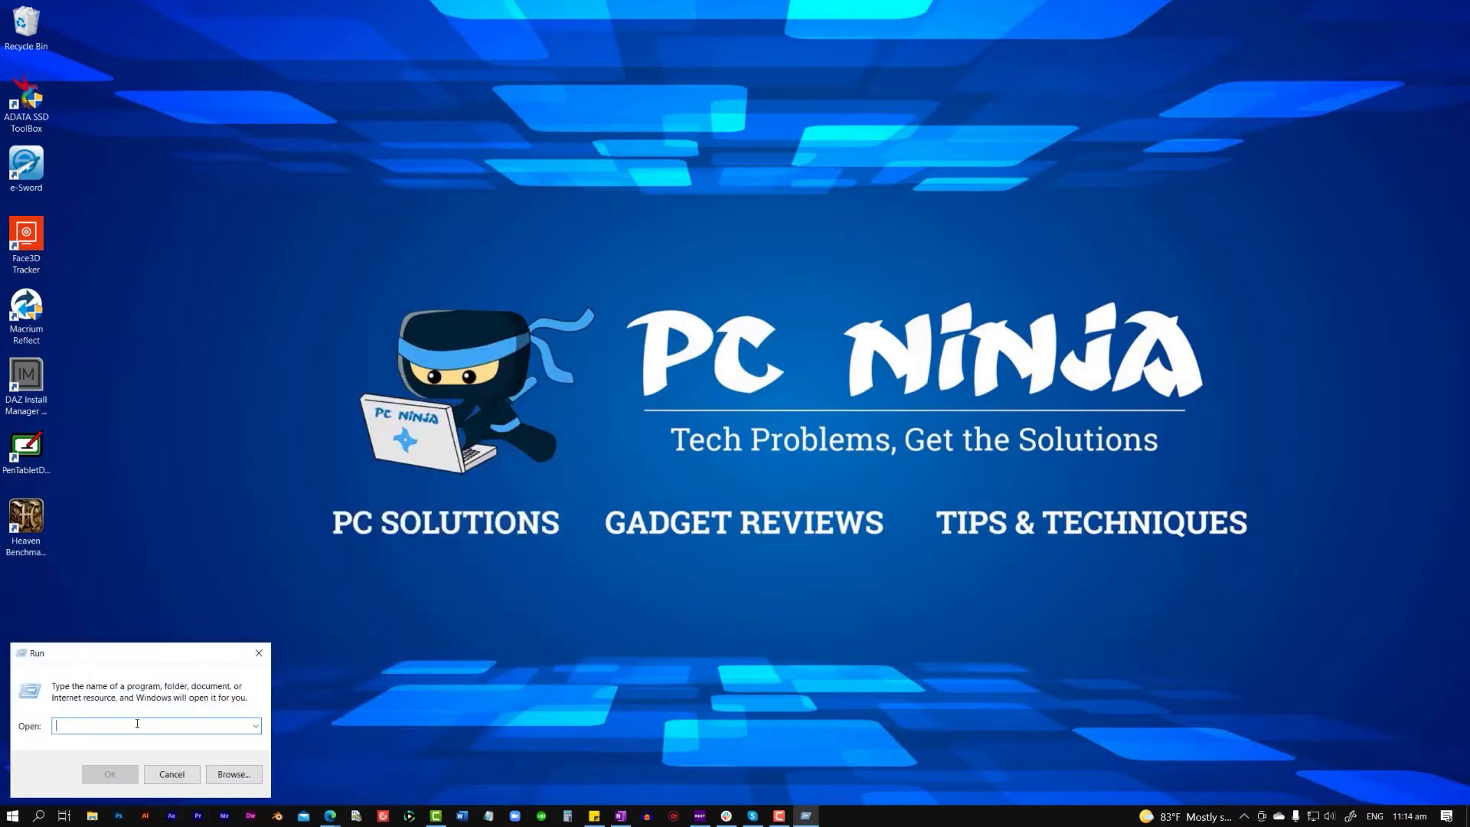
pyautogui.write('prefetch')
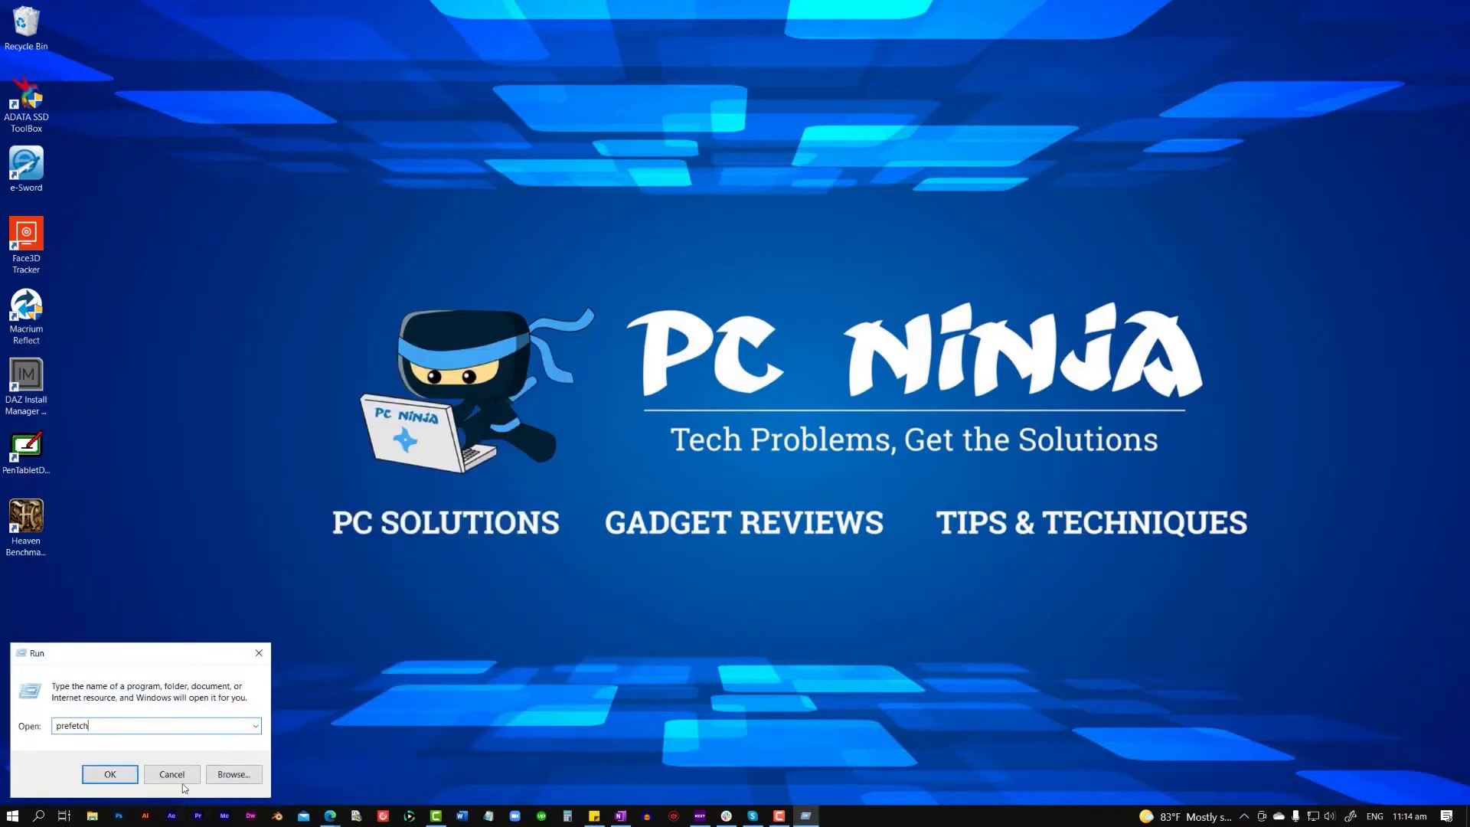
pyautogui.click(111, 775)
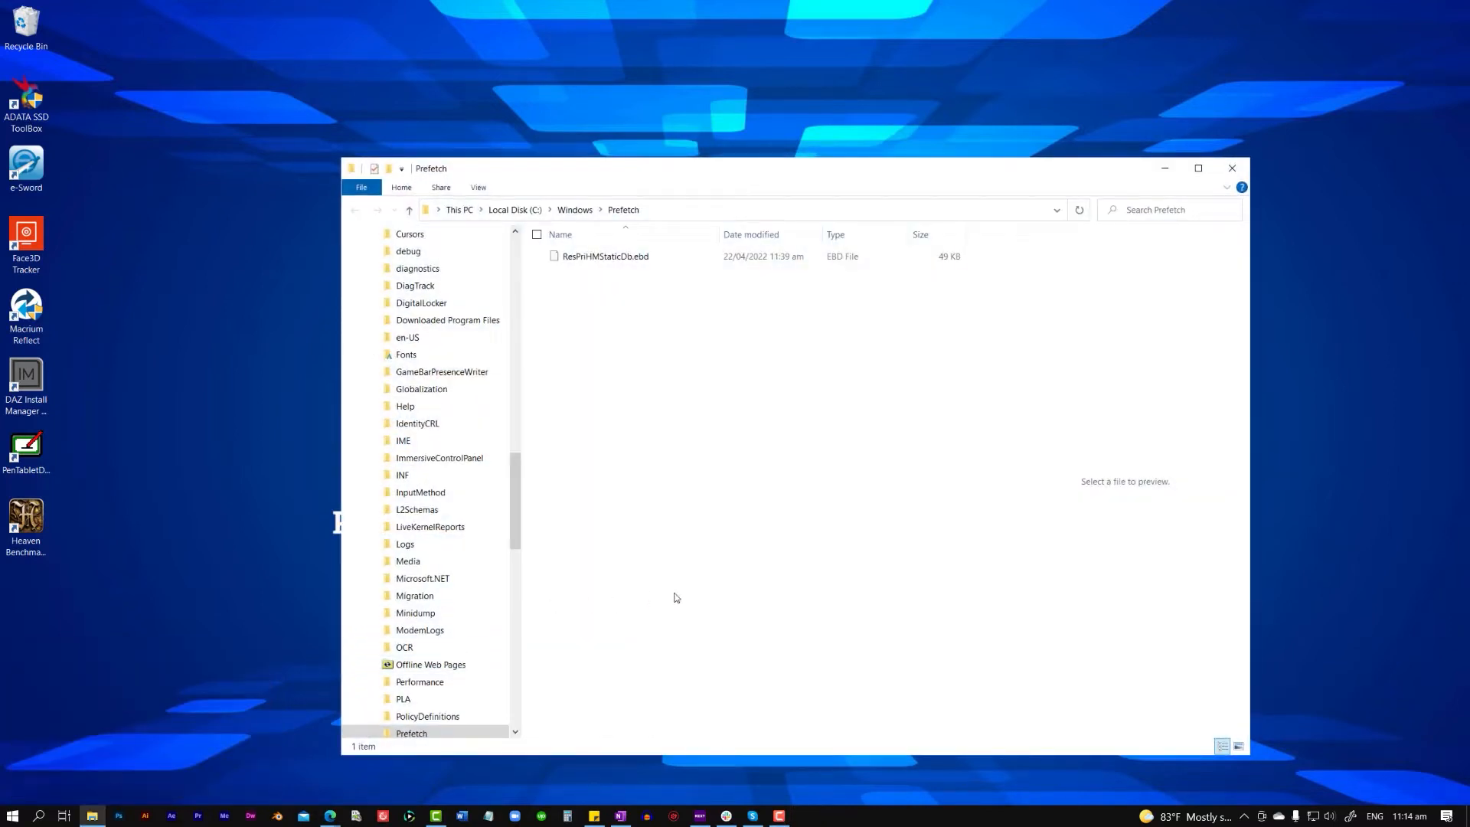
# - Delete all contents of the Prefetch folder and close the folder window
pyautogui.hotkey('ctrl', 'a')
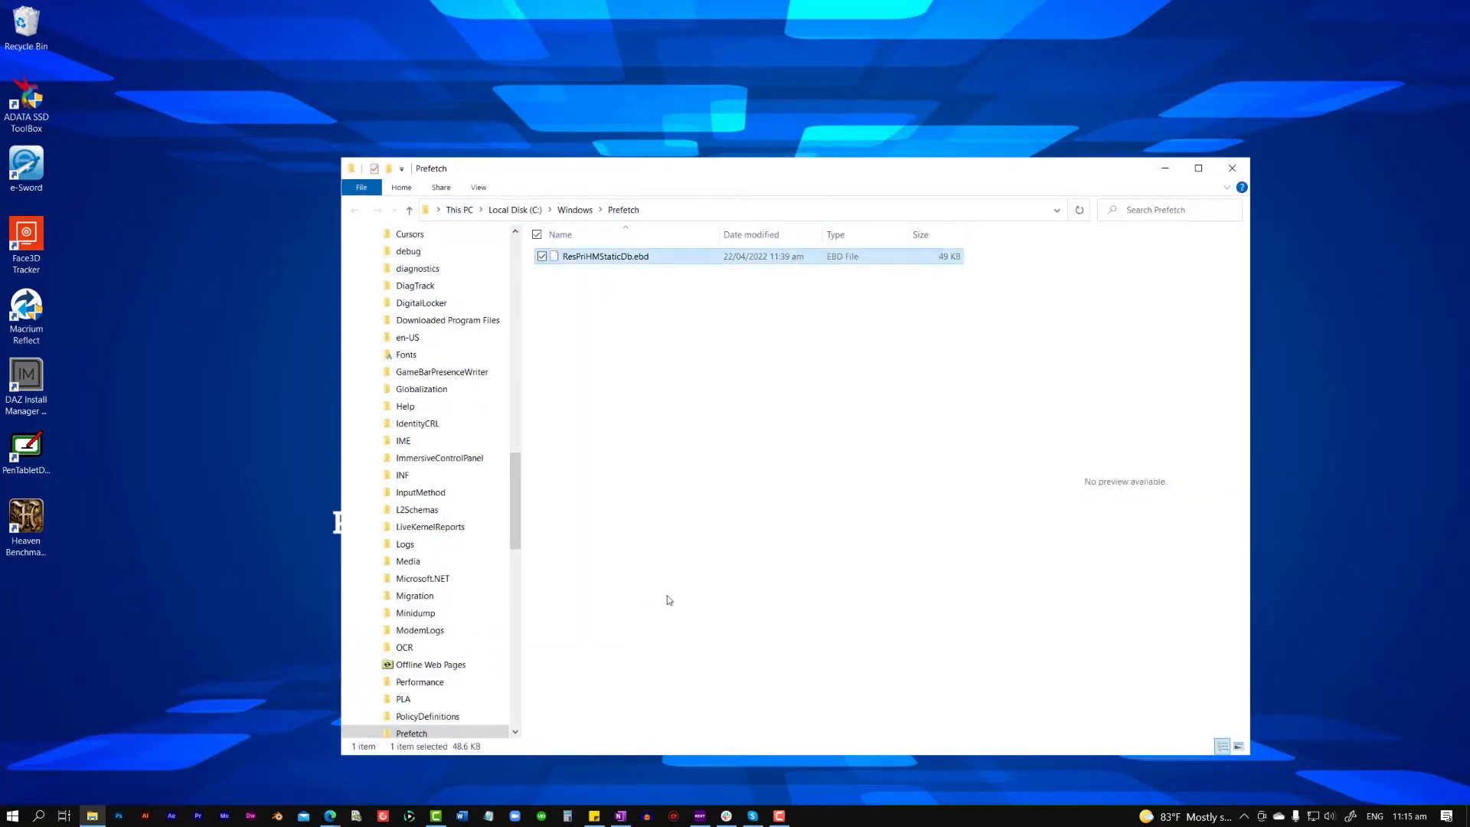
pyautogui.press('Delete')
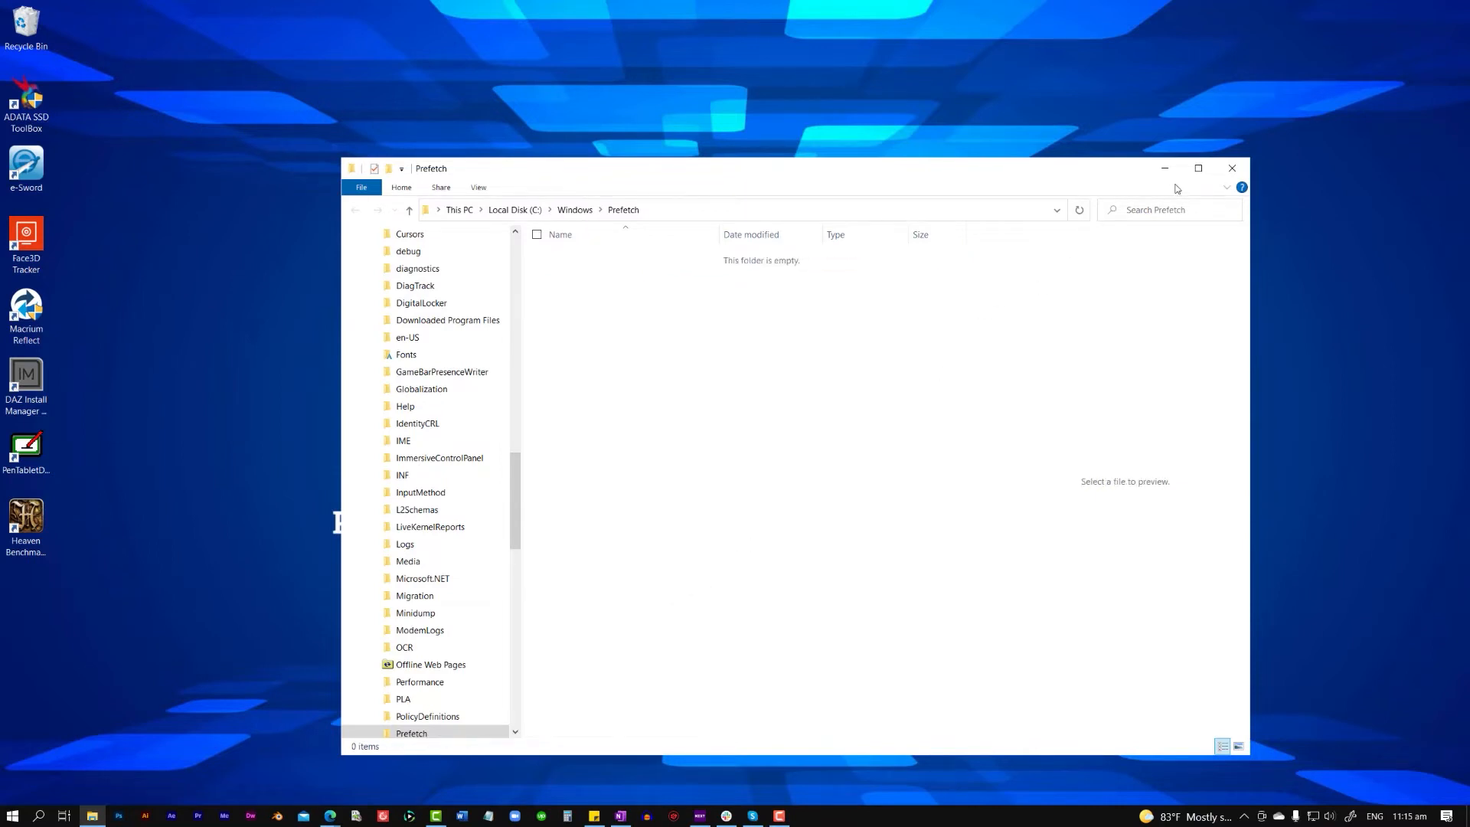
pyautogui.click(1229, 170)
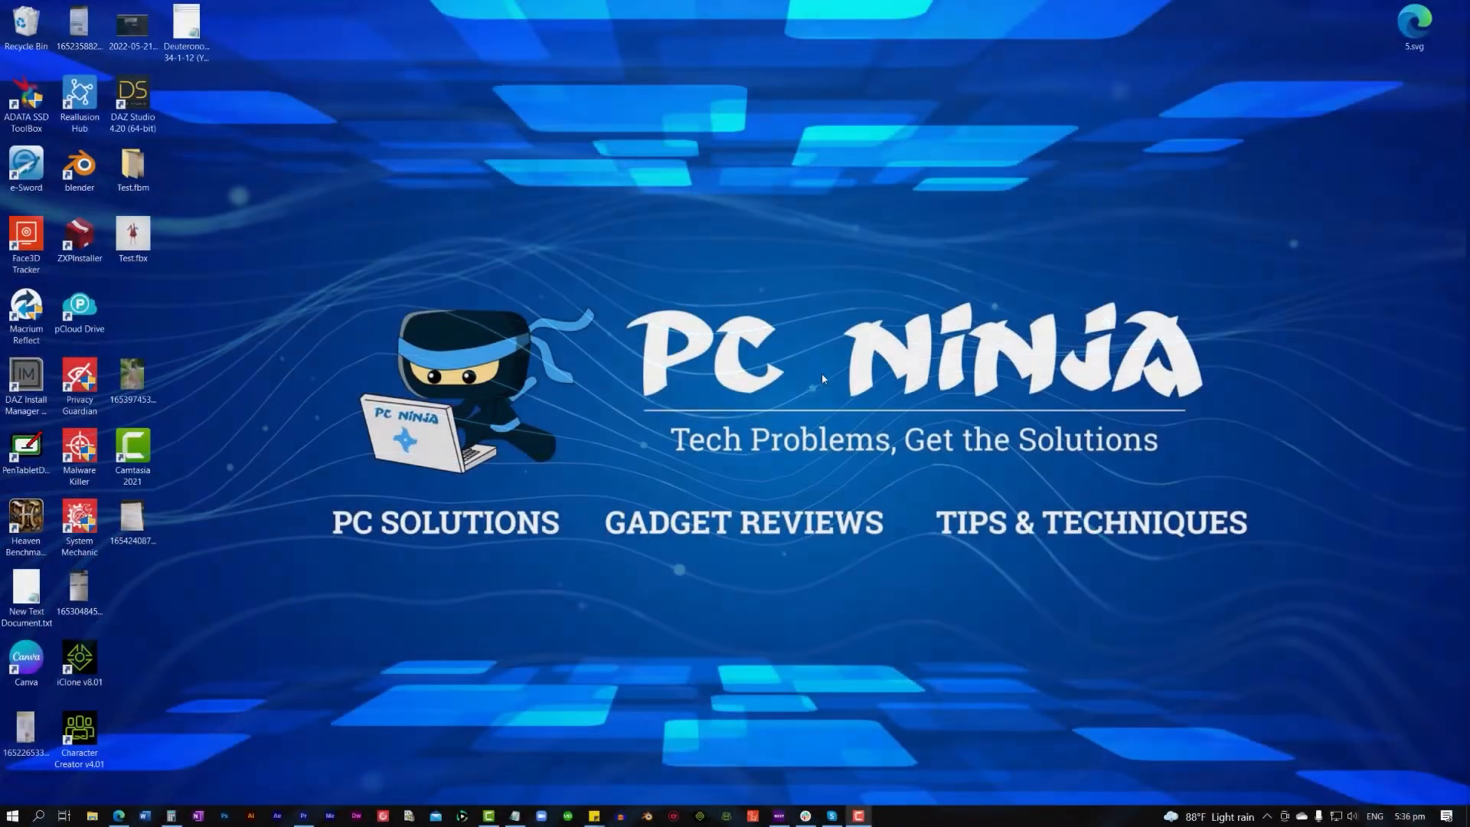
# - Open the Gaming section of Windows Settings
pyautogui.click(12, 815)
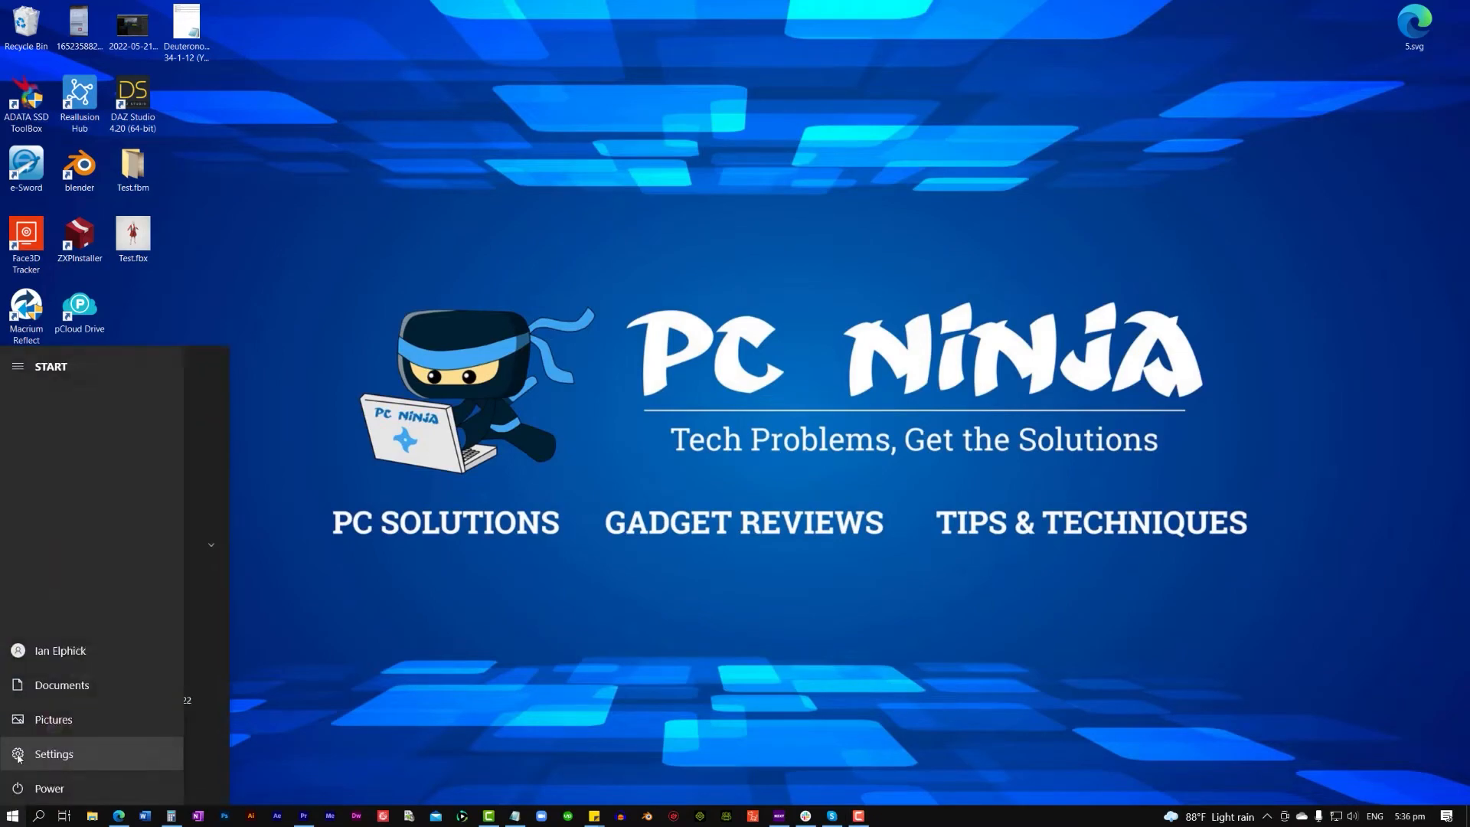
pyautogui.click(19, 755)
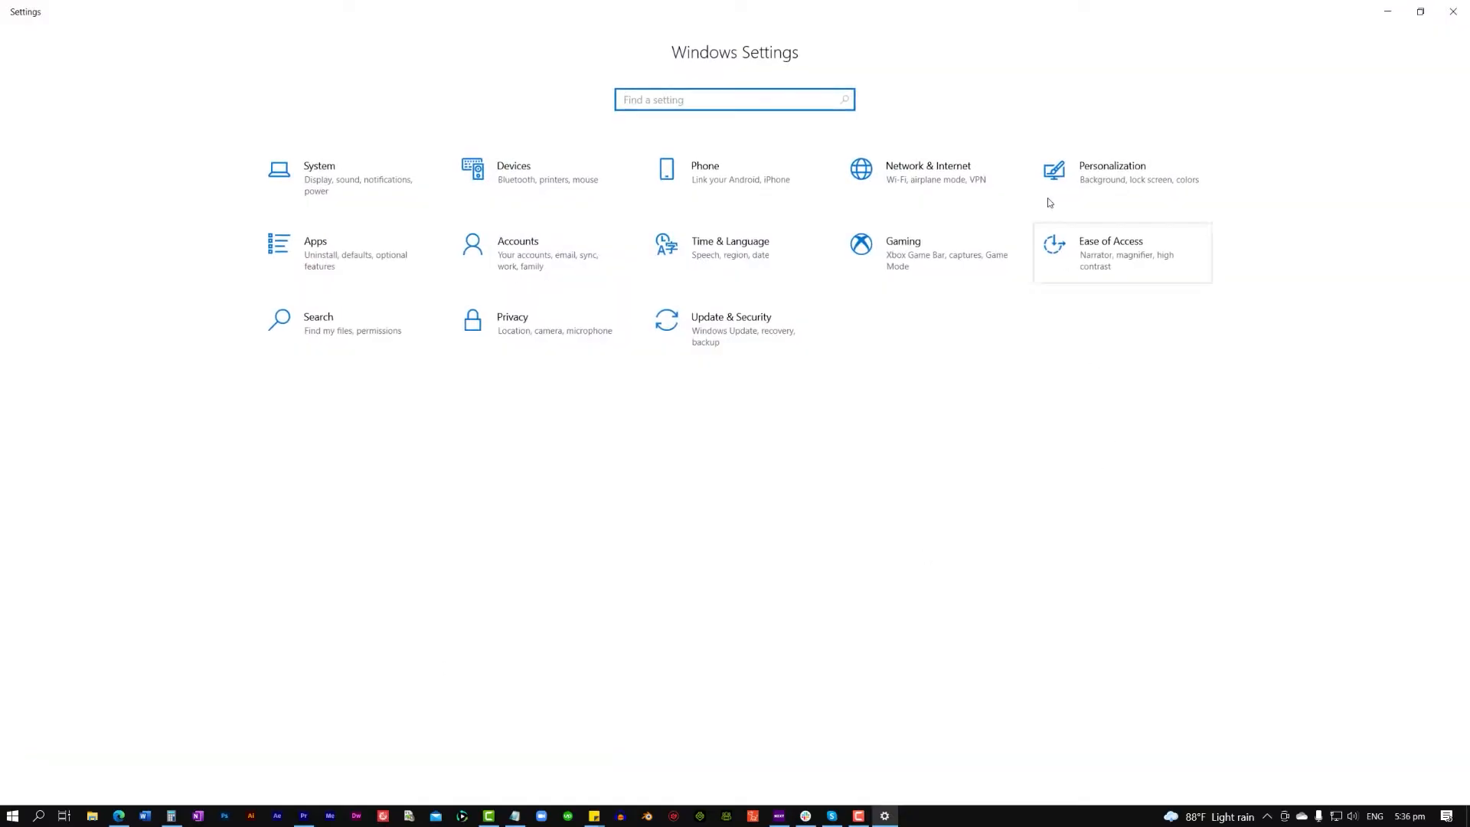
pyautogui.click(911, 252)
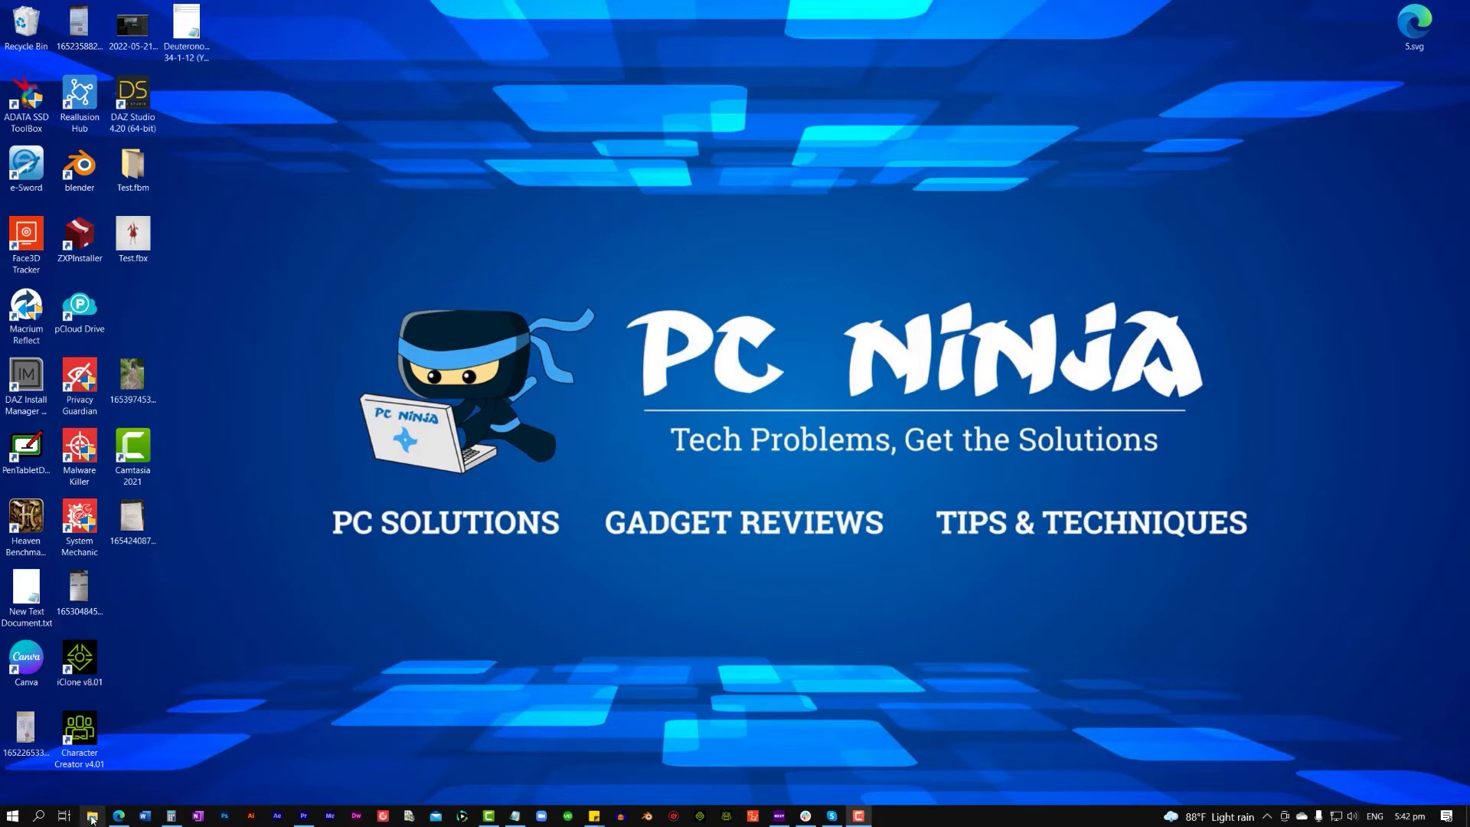
# - Switch to File Explorer and open the properties of Local Disk (C:) in This PC
pyautogui.rightClick(13, 817)
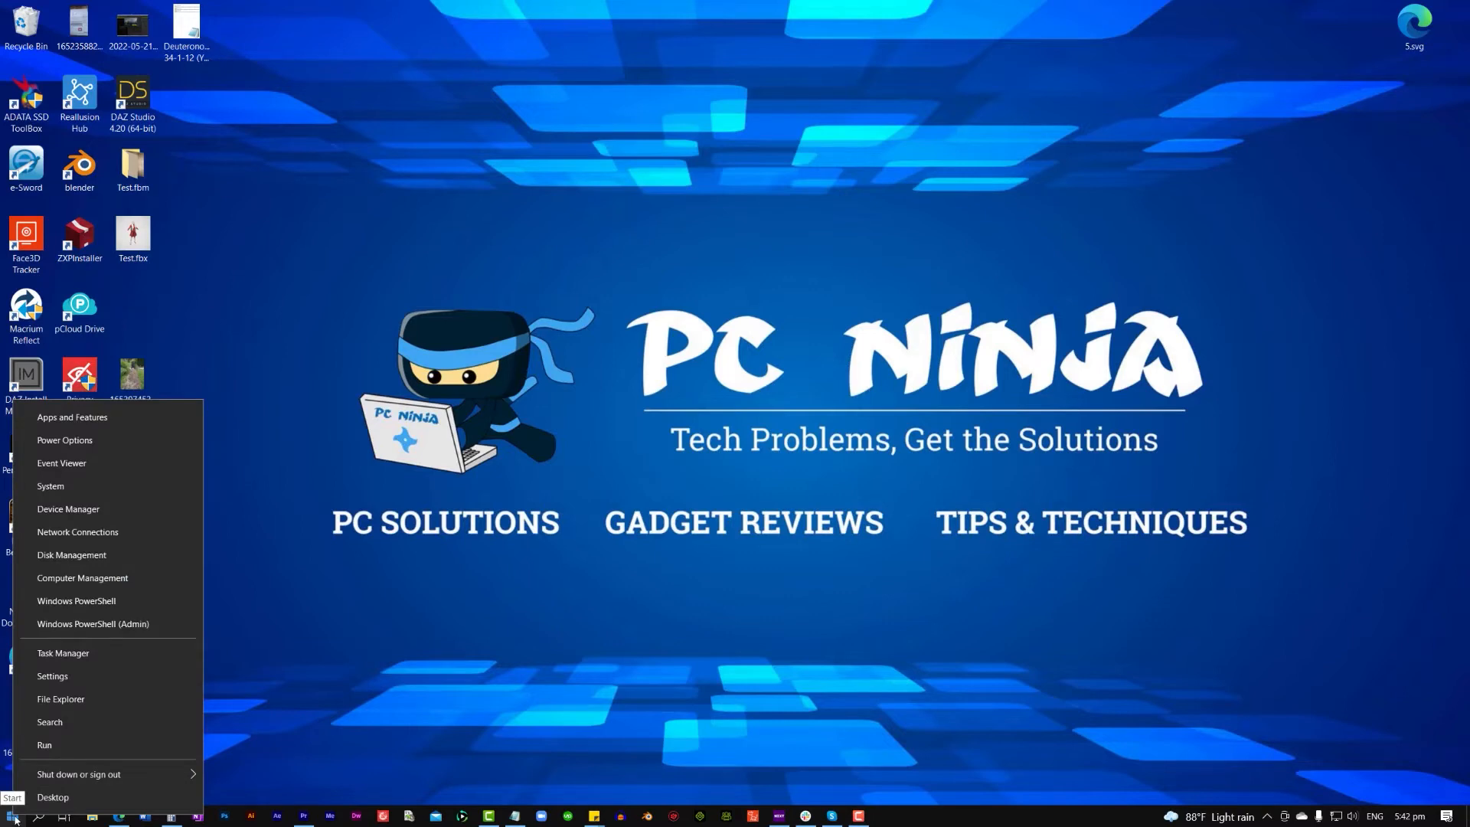
pyautogui.click(96, 706)
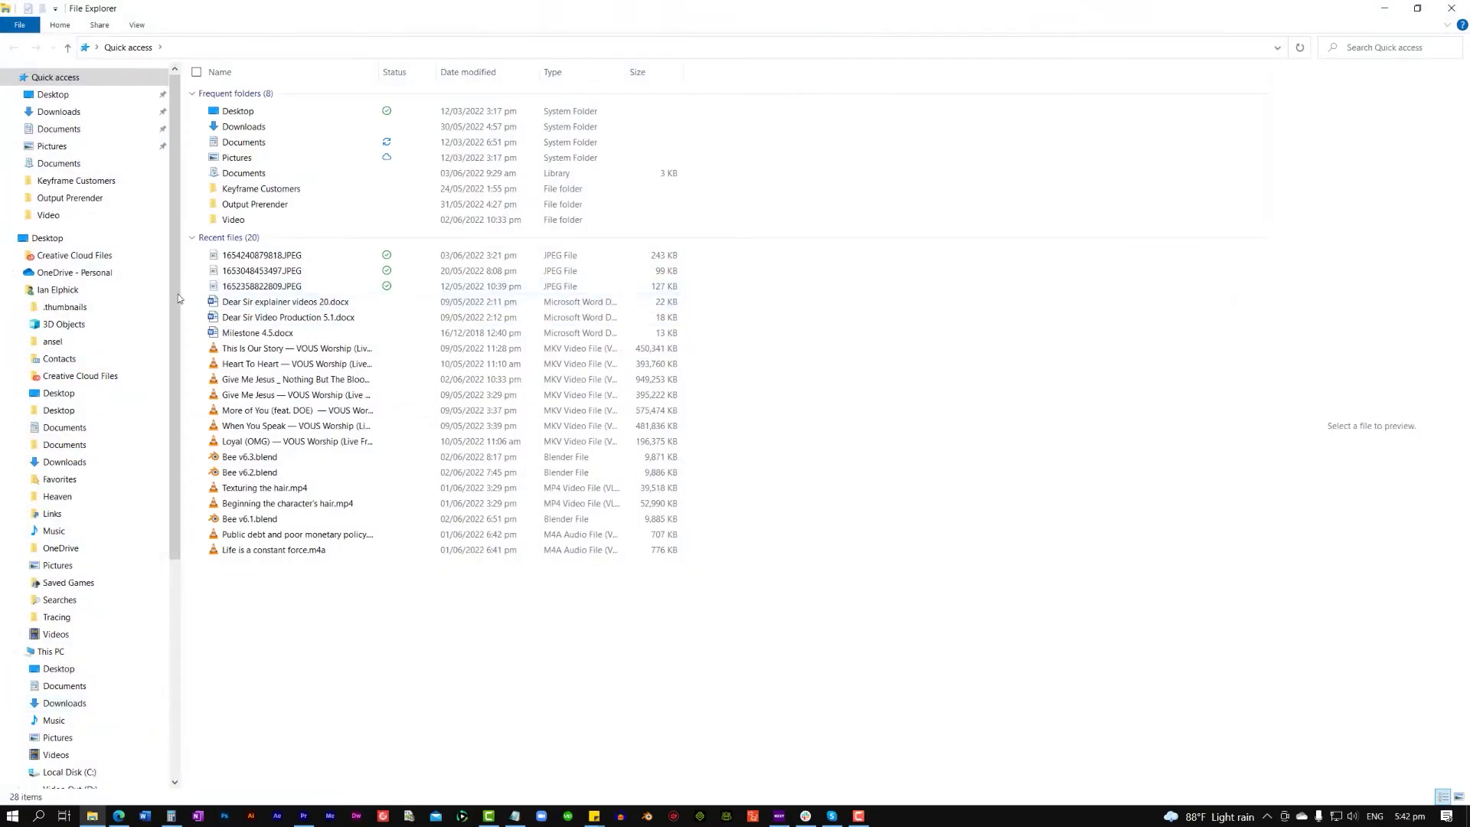
pyautogui.click(90, 652)
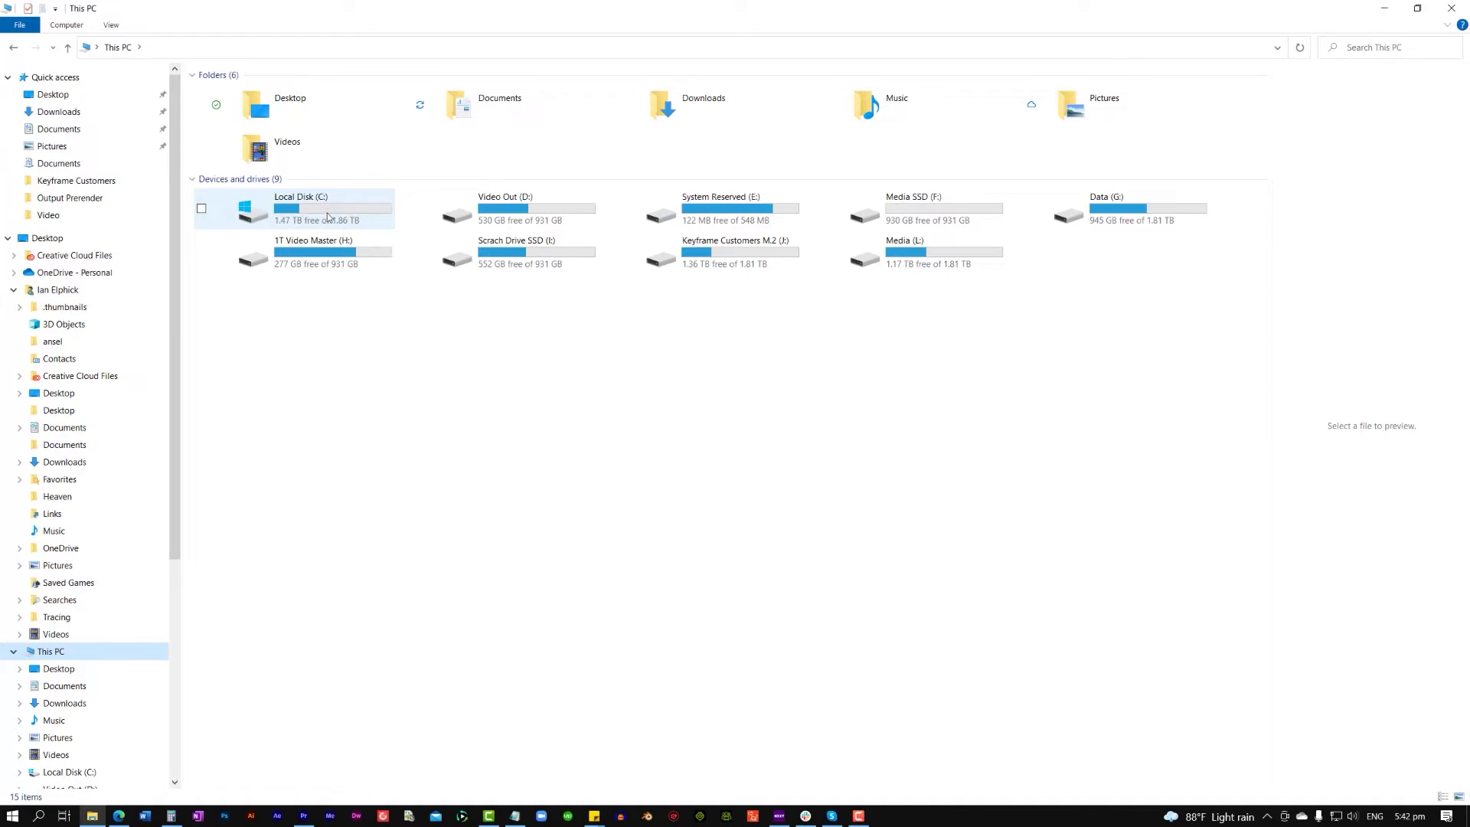
pyautogui.rightClick(259, 215)
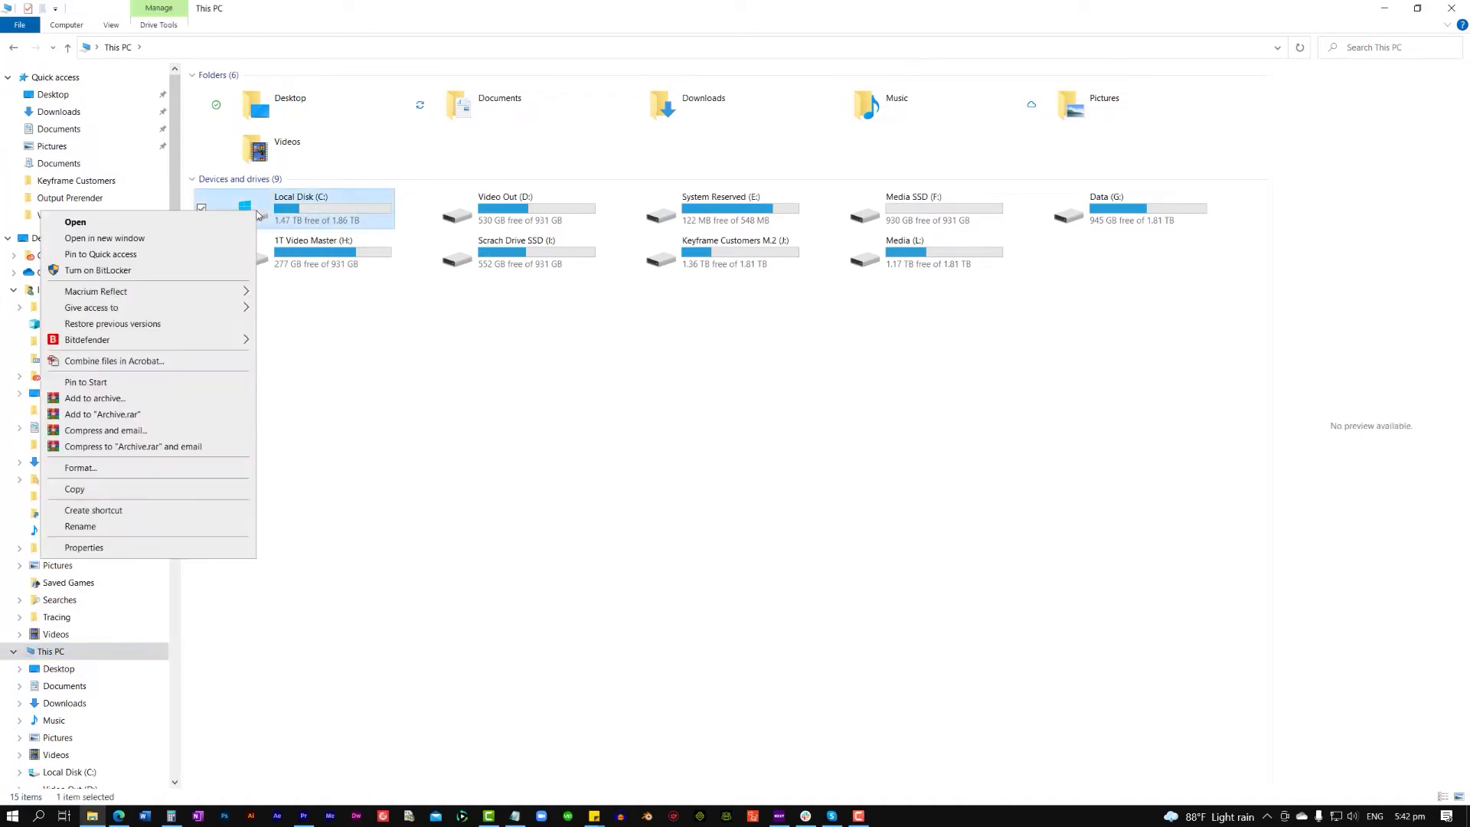
pyautogui.click(143, 546)
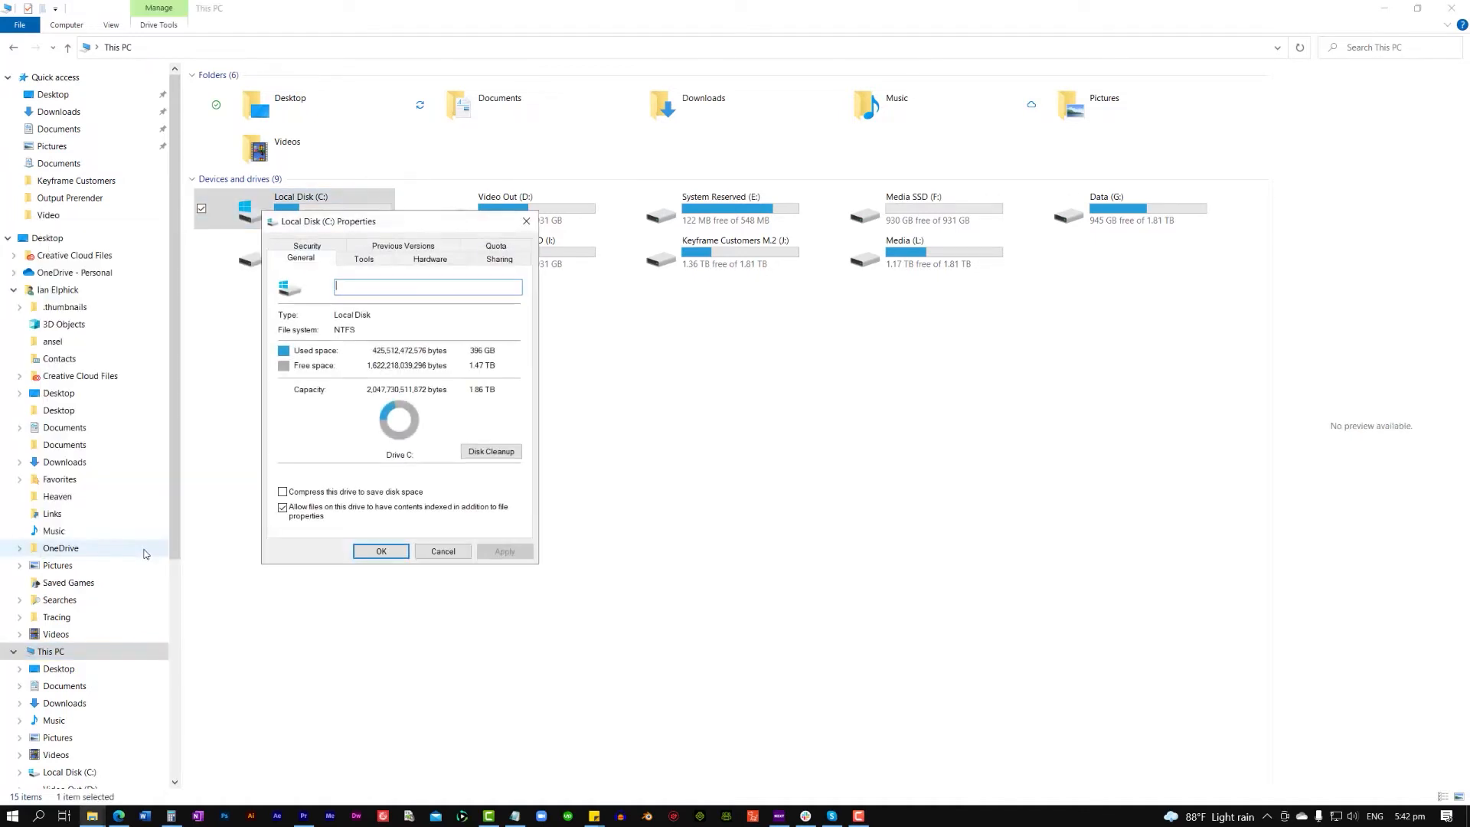
# - Open the Optimize Drives tool from the drive's properties and start optimizing drive C:
pyautogui.click(365, 259)
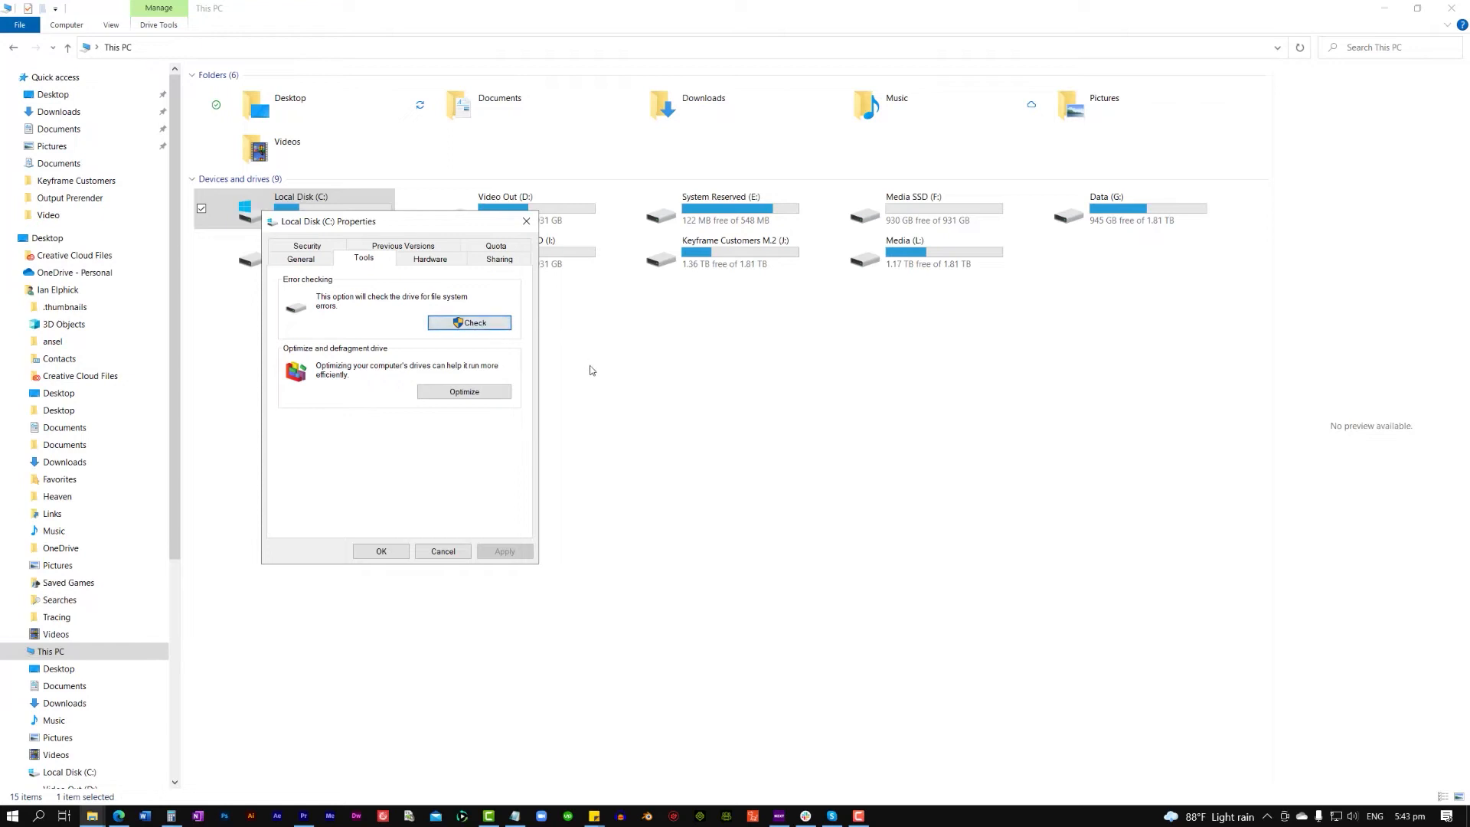
pyautogui.click(465, 392)
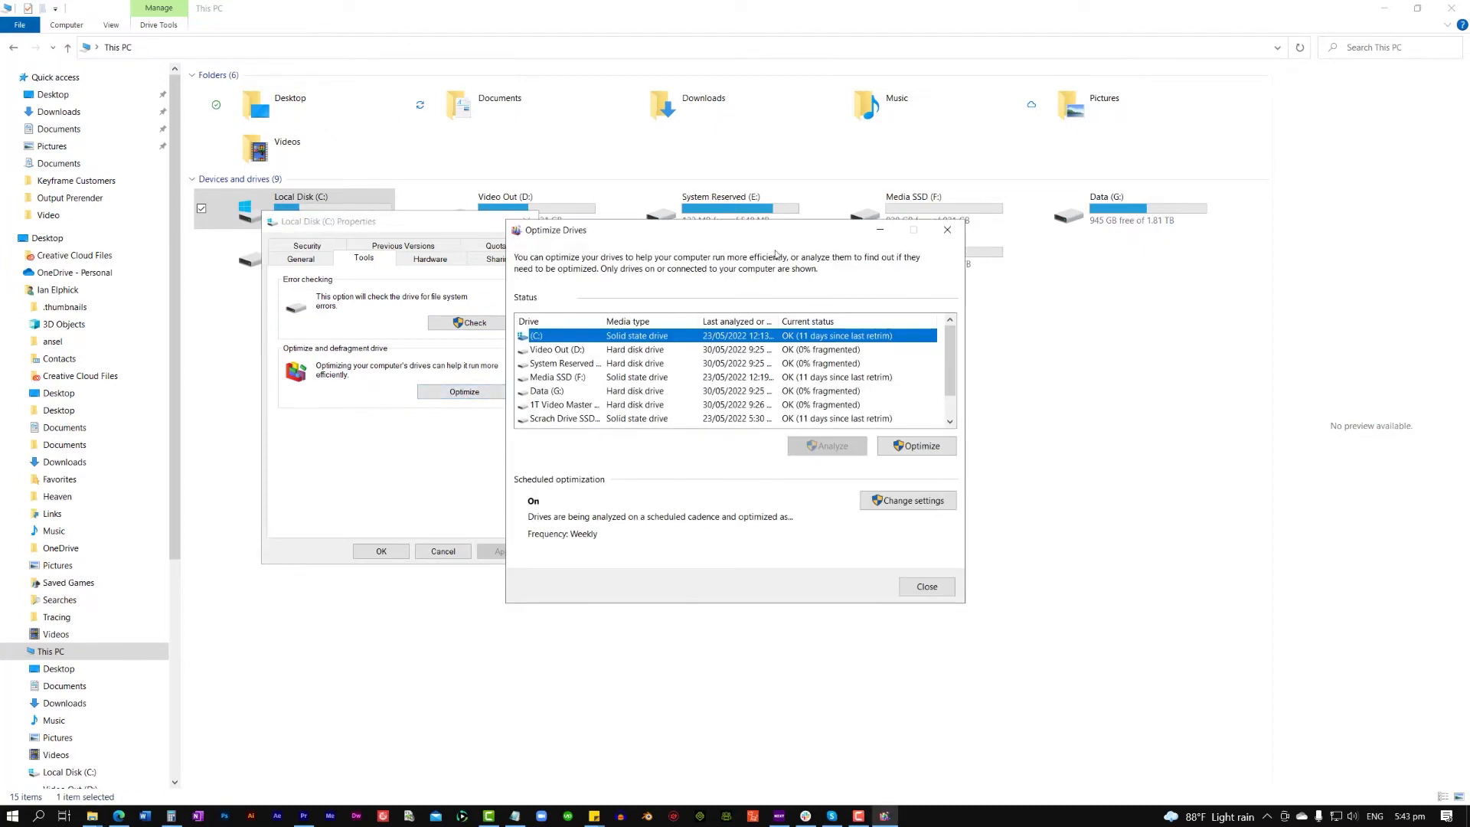
pyautogui.moveTo(755, 240); pyautogui.dragTo(547, 212)
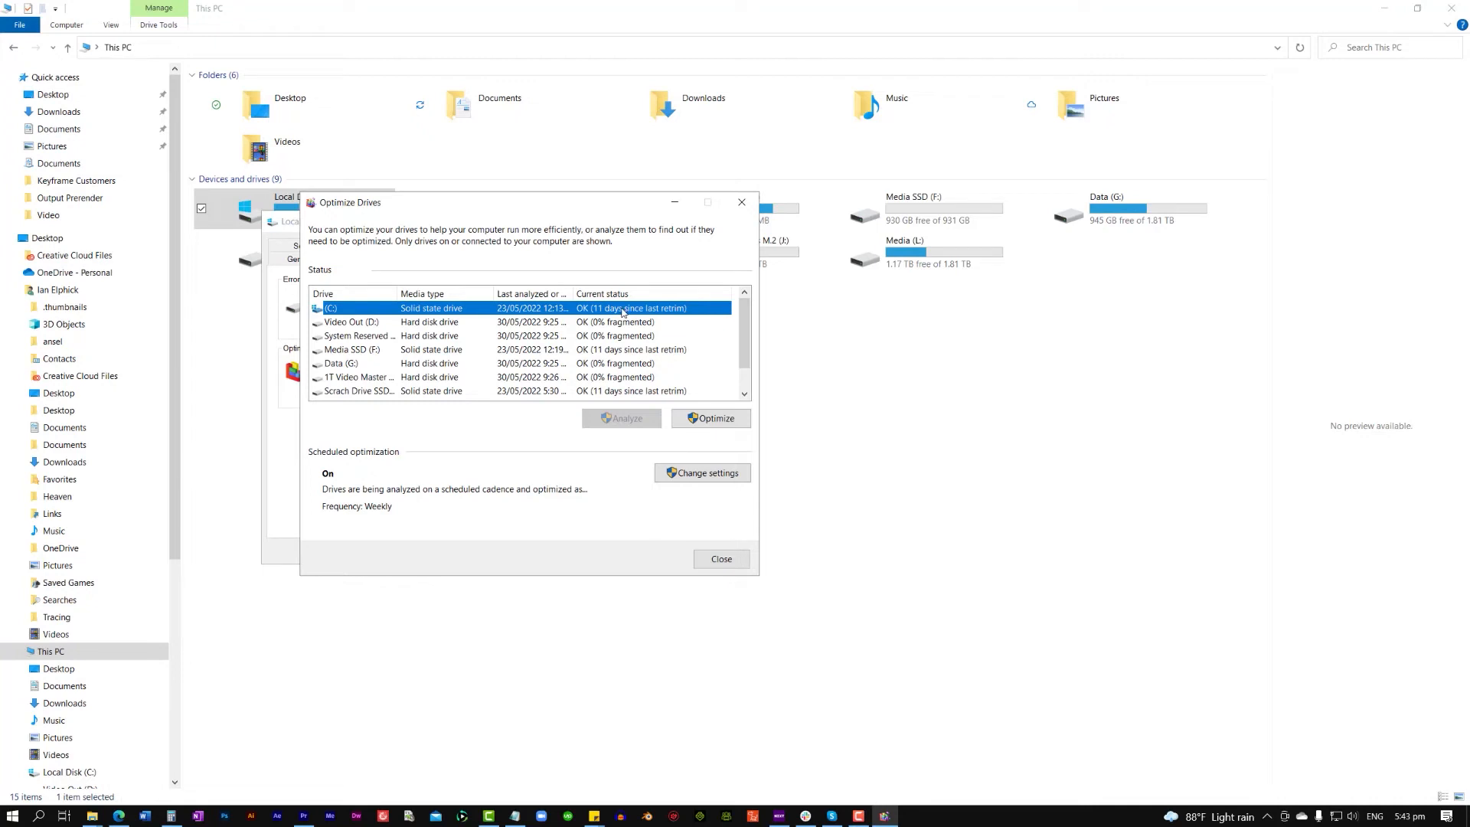
pyautogui.click(725, 420)
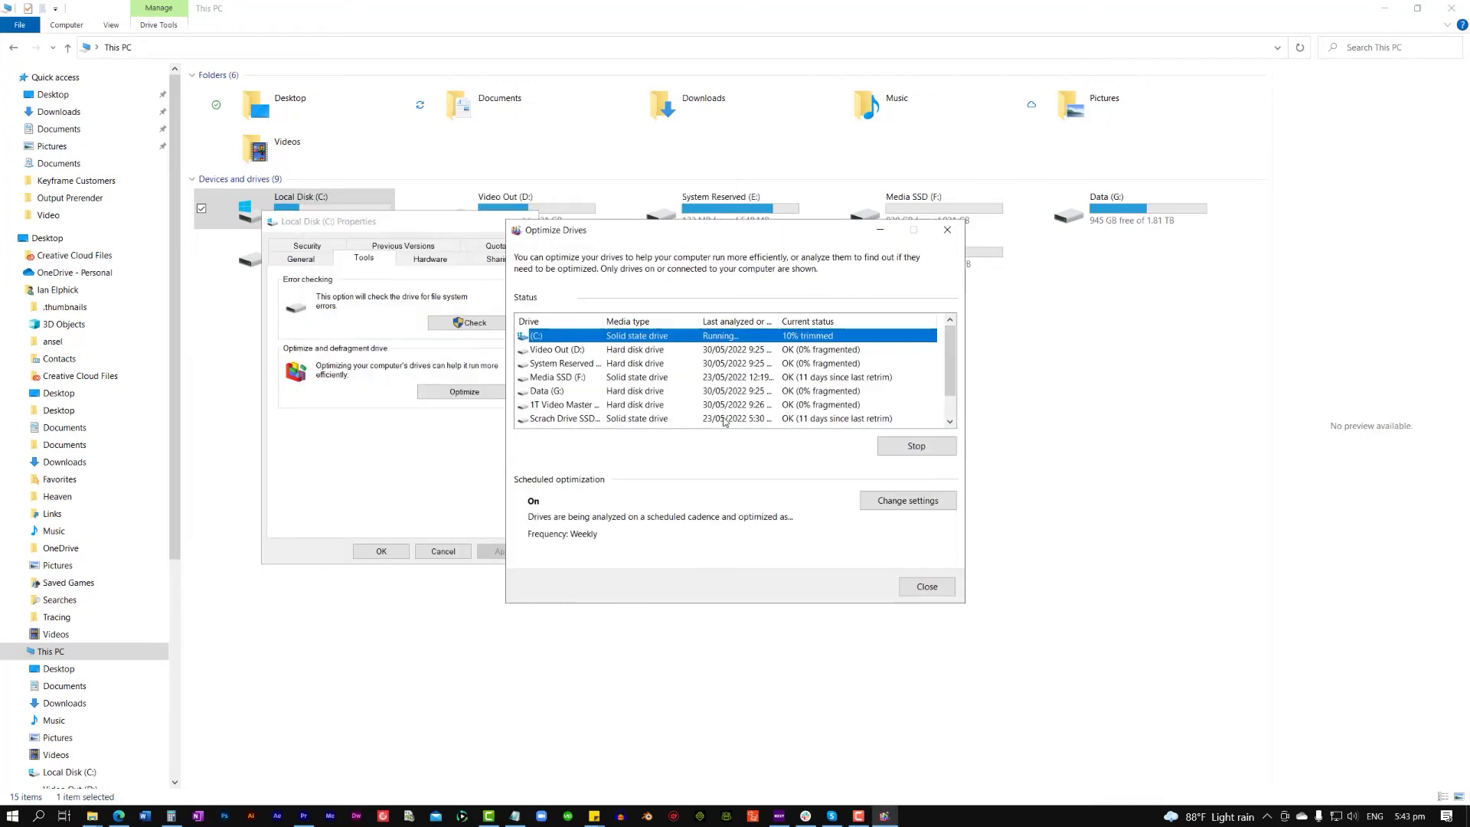